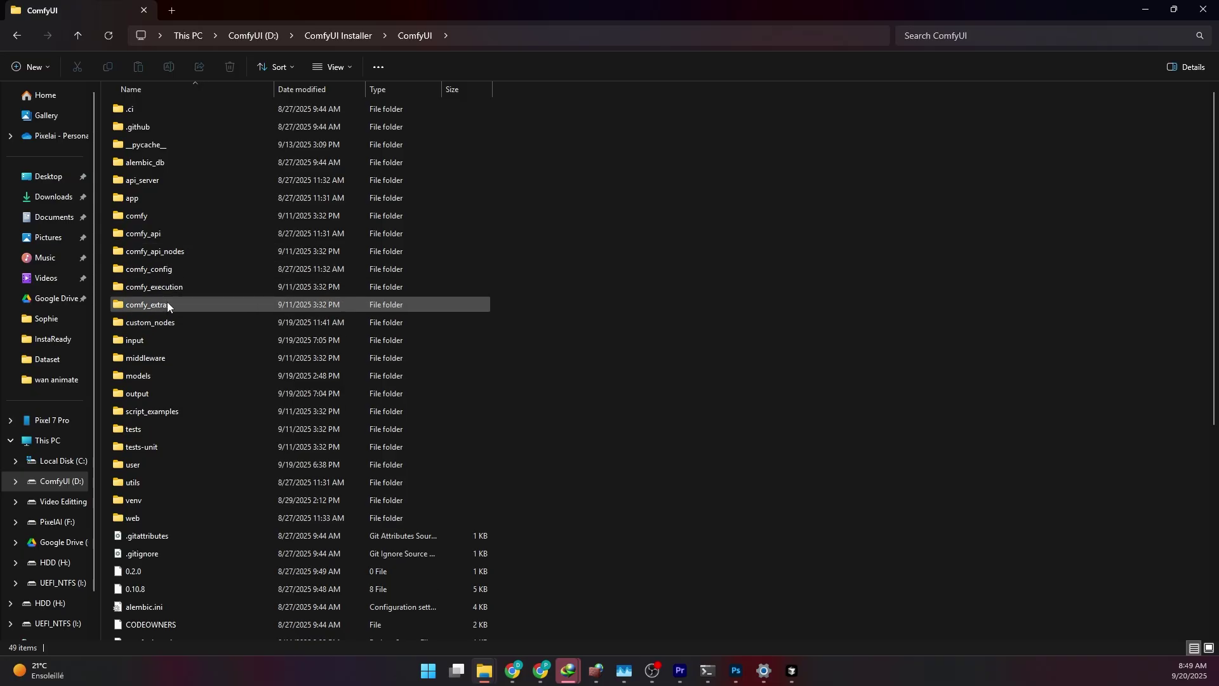
- Update ComfyUI-WanVideoWrapper with git pull from a command prompt in its folder
{"action": "double_click", "coordinate": [166, 325]}
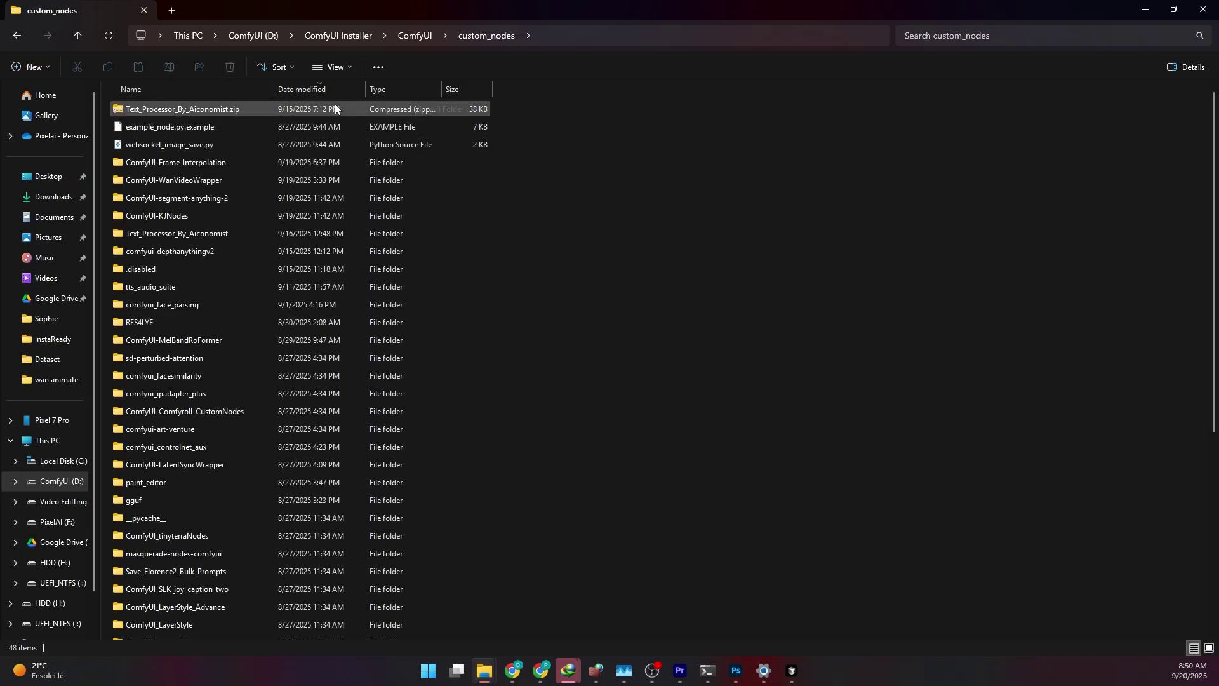
{"action": "double_click", "coordinate": [213, 182]}
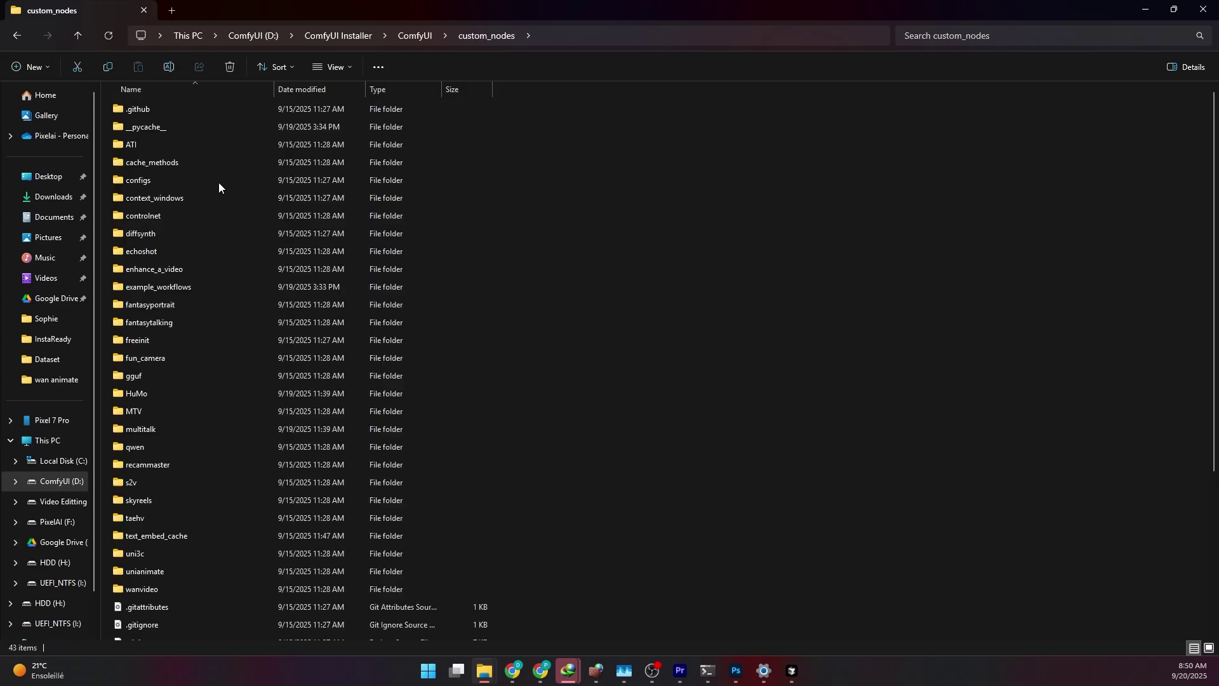
{"action": "left_click", "coordinate": [680, 37]}
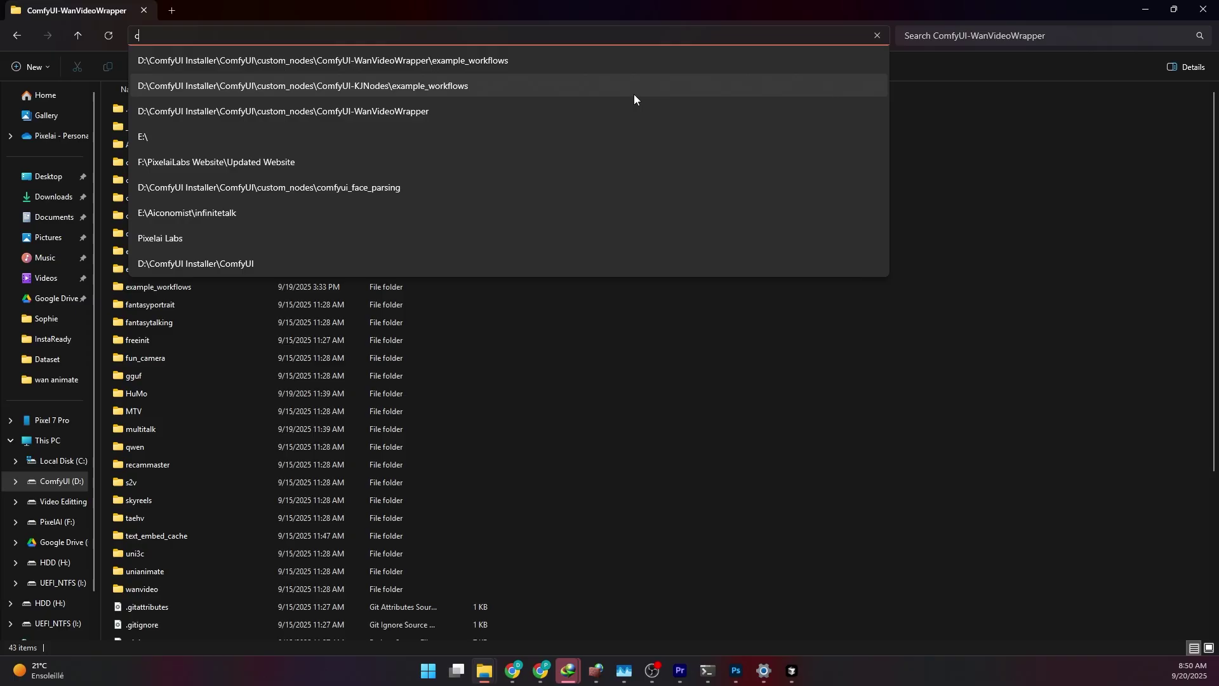
{"action": "key", "text": "Escape"}
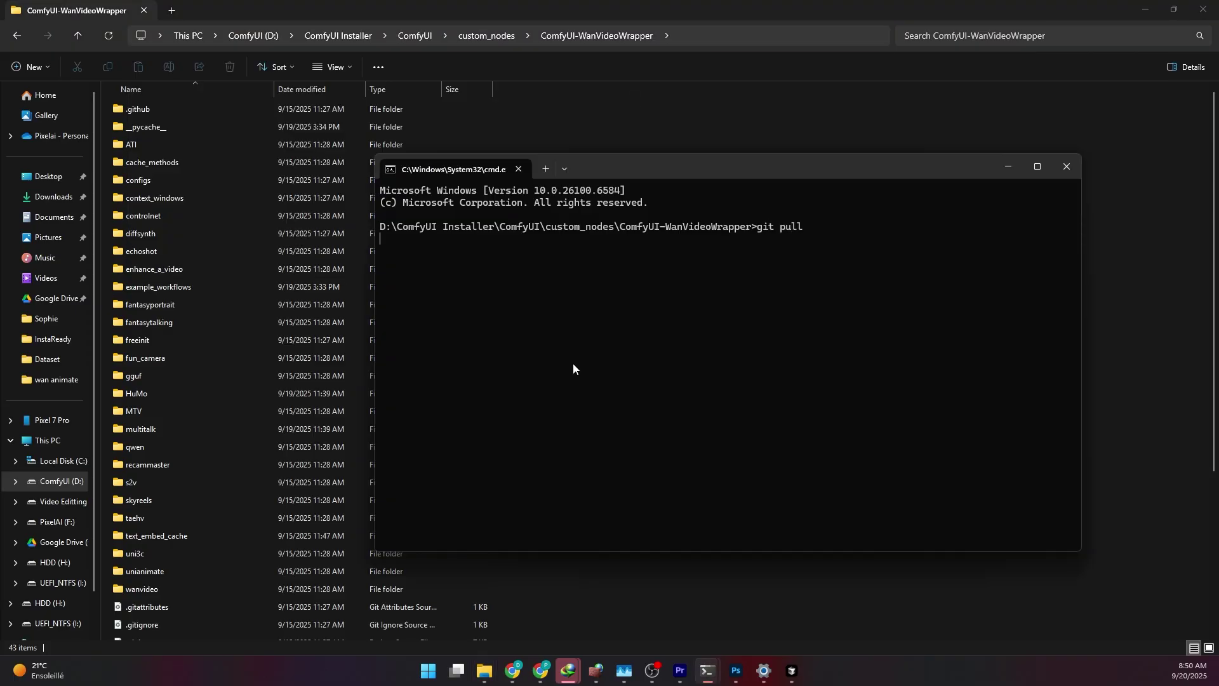
{"action": "left_click", "coordinate": [1067, 167]}
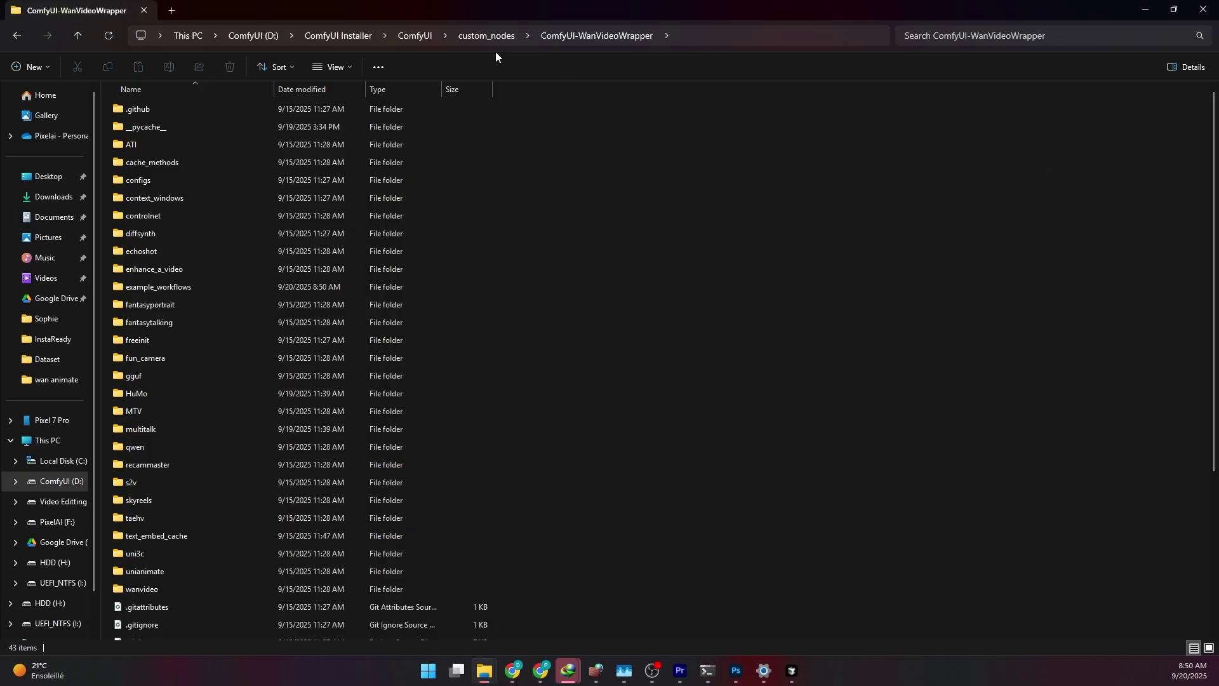
- Open a cmd prompt in ComfyUI-KJNodes and start a git pull there
{"action": "left_click", "coordinate": [488, 38]}
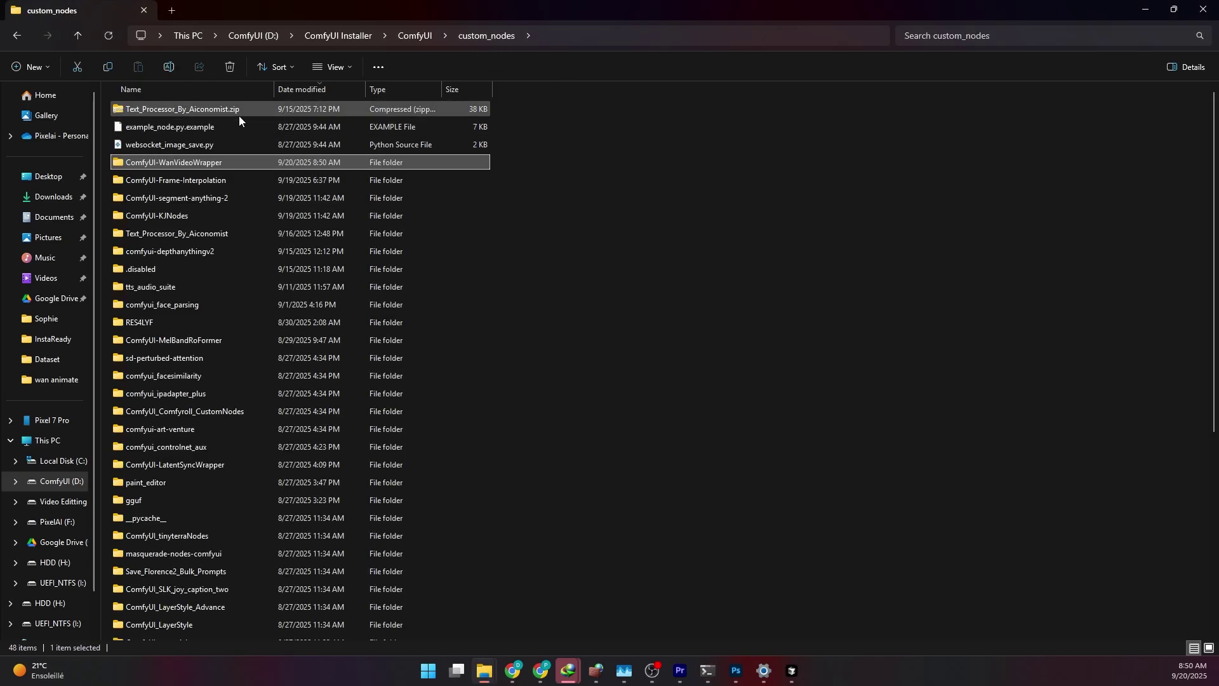
{"action": "left_click", "coordinate": [187, 211]}
{"action": "double_click", "coordinate": [187, 212]}
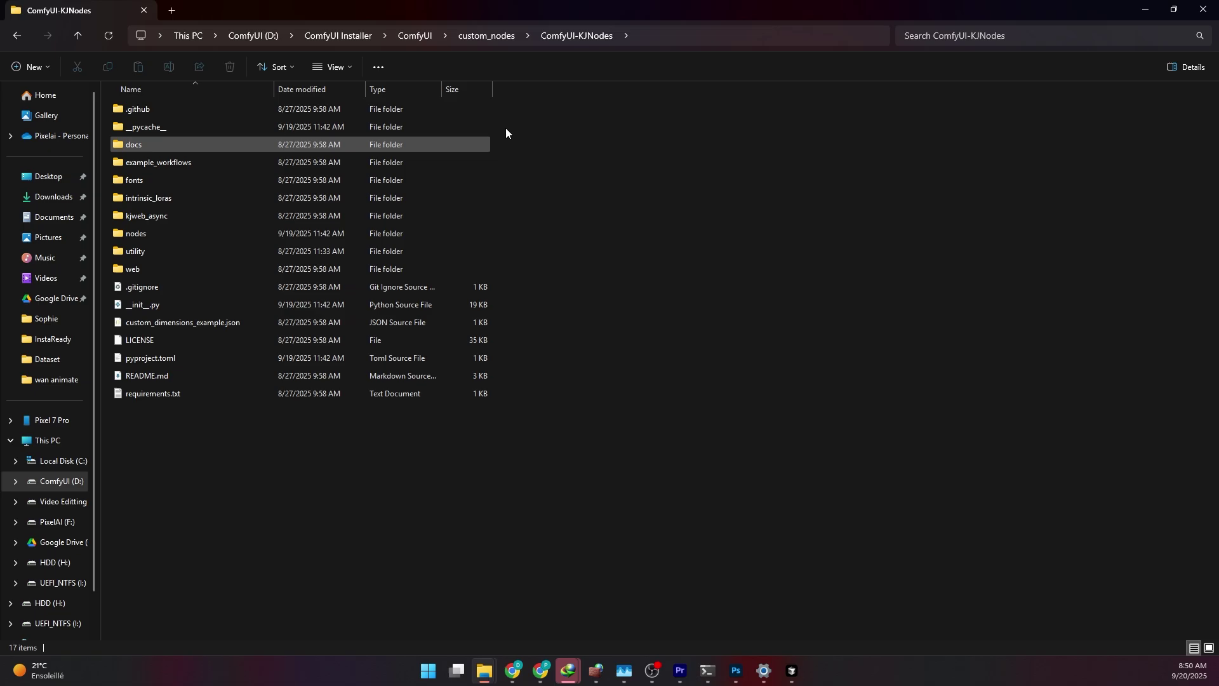
{"action": "left_click", "coordinate": [693, 38]}
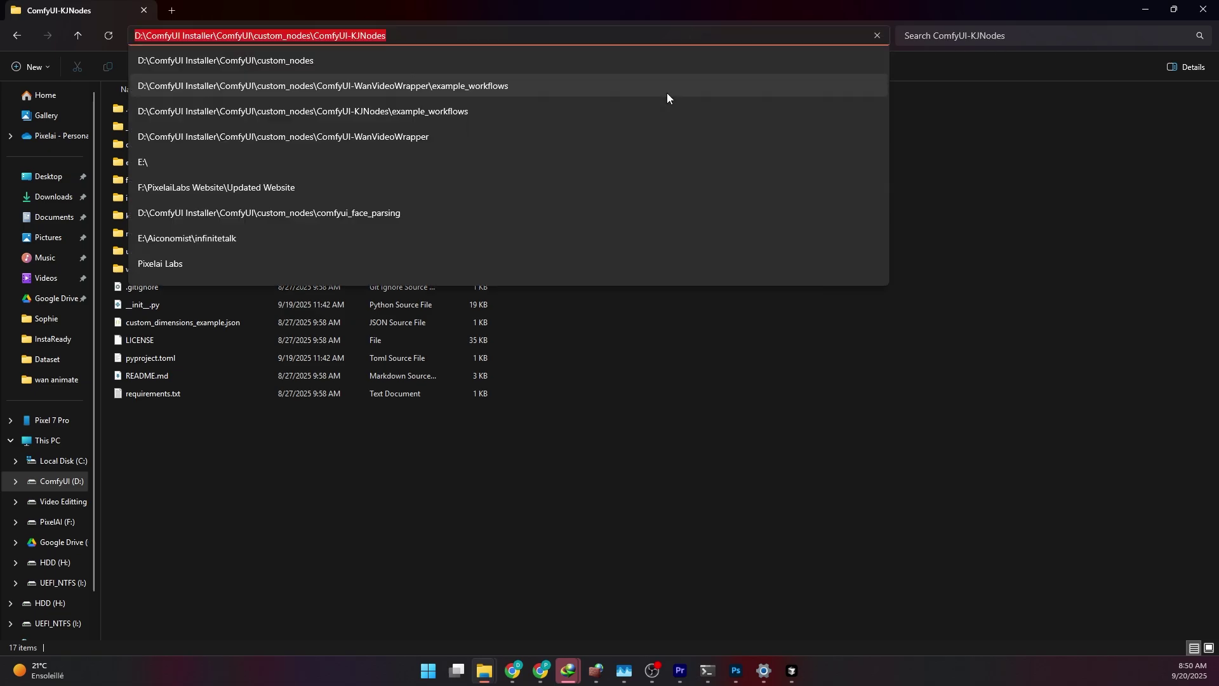
{"action": "type", "text": "cmd"}
{"action": "key", "text": "Return"}
{"action": "type", "text": "git p"}
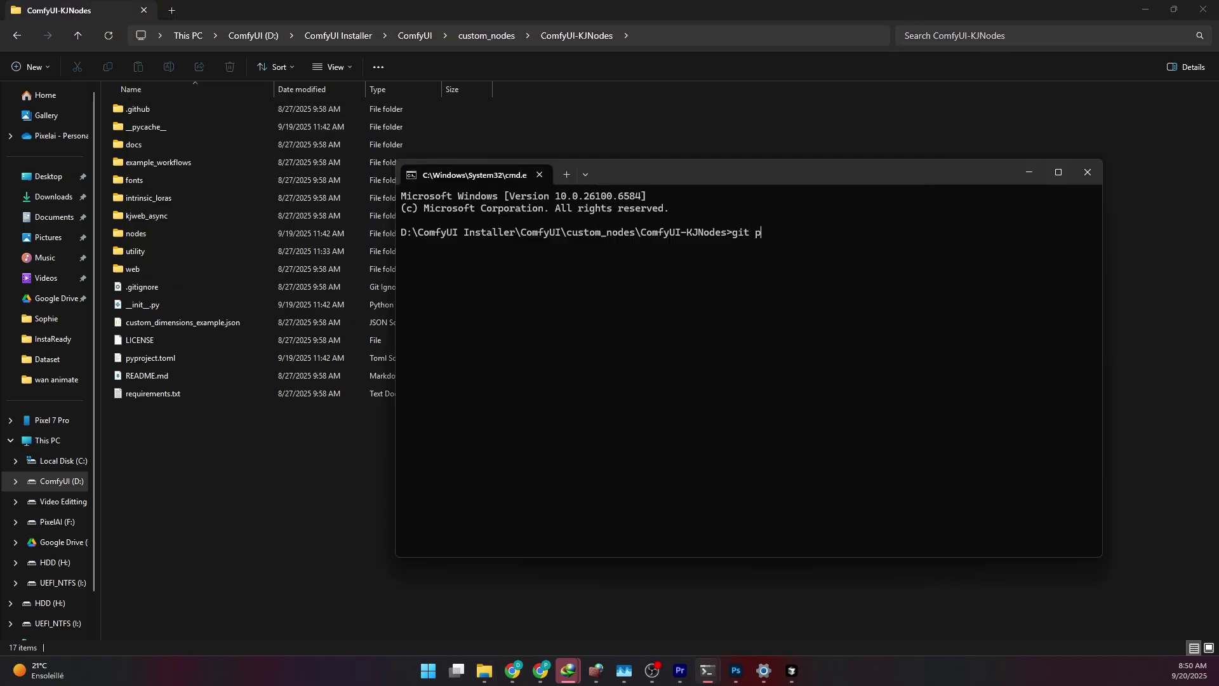
{"action": "type", "text": "ull"}
- Look up the KJNodes and WanVideoWrapper packs in the Custom Nodes Manager to check them
{"action": "key", "text": "alt+Tab"}
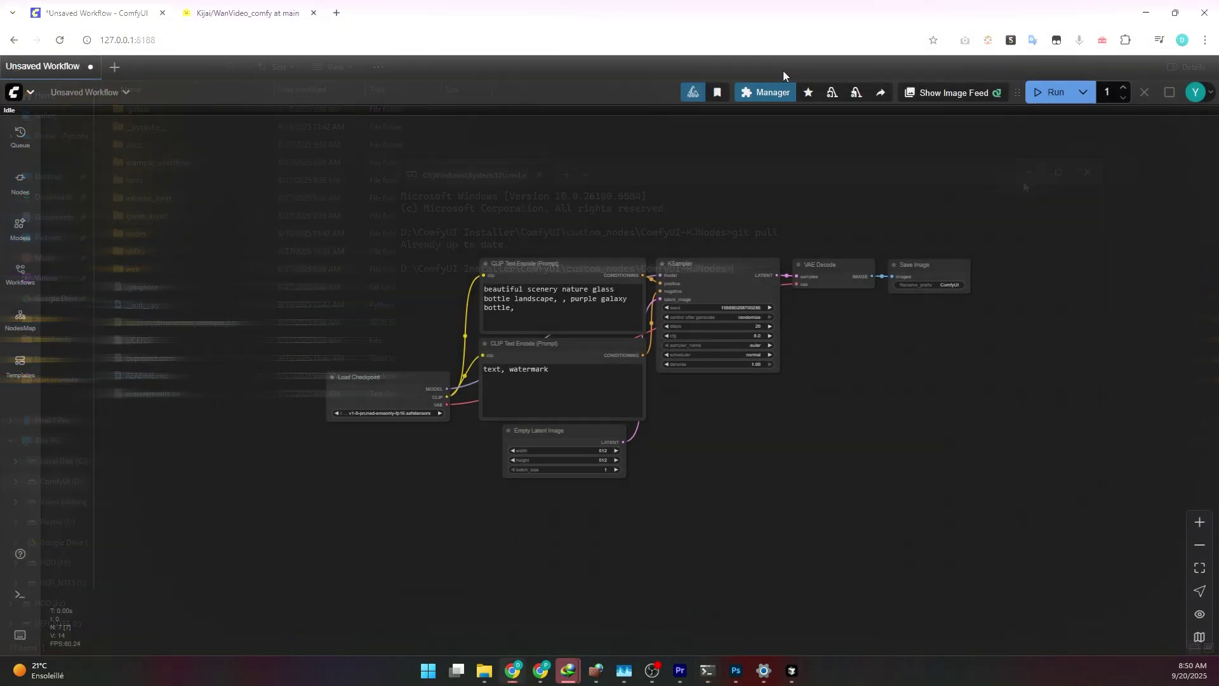
{"action": "left_click", "coordinate": [766, 92]}
{"action": "left_click", "coordinate": [612, 266]}
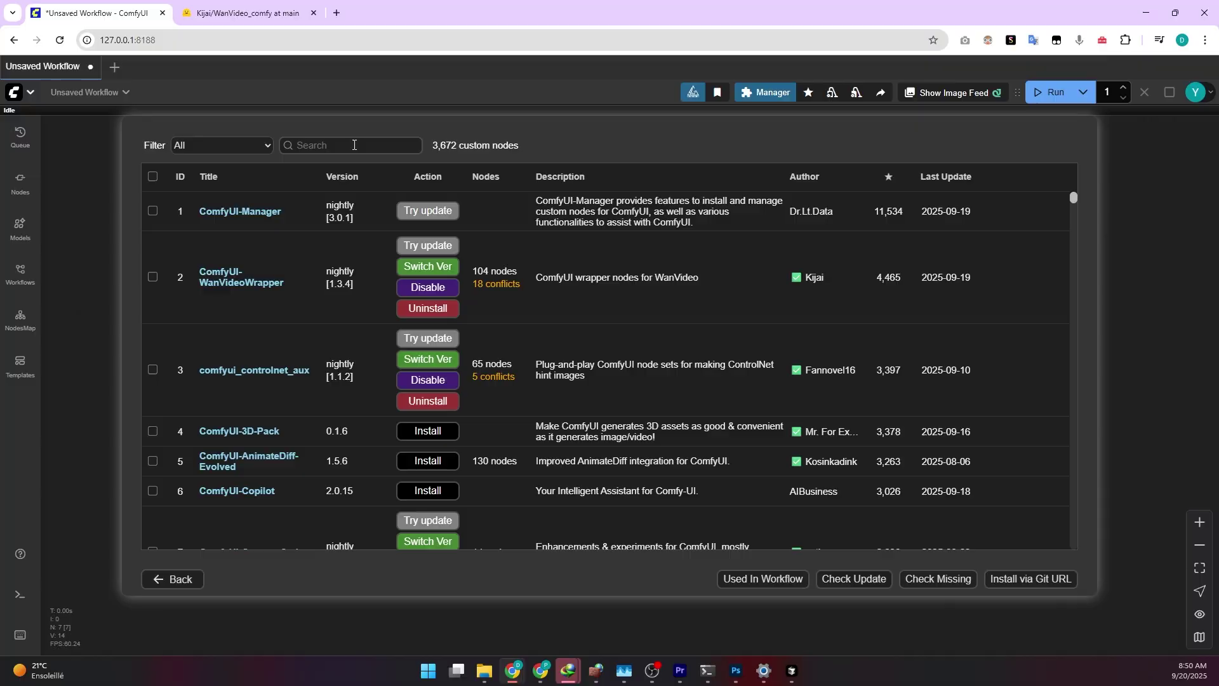
{"action": "type", "text": "kjn"}
{"action": "key", "text": "BackSpace"}
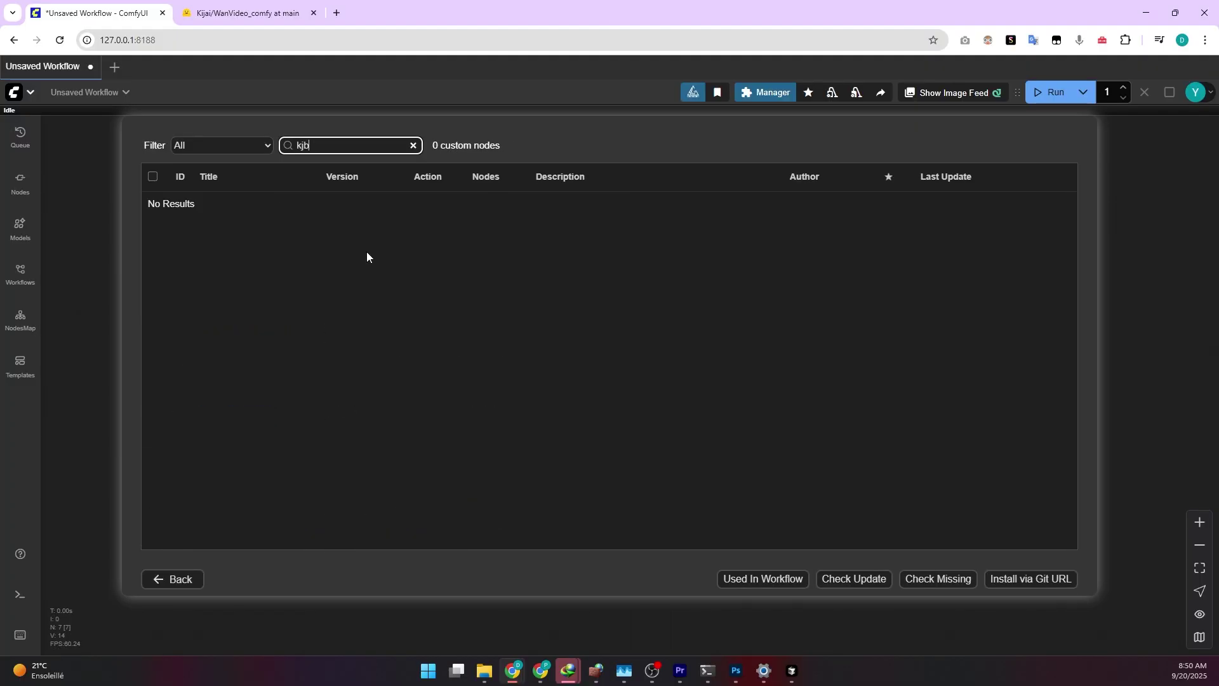
{"action": "type", "text": "nodes"}
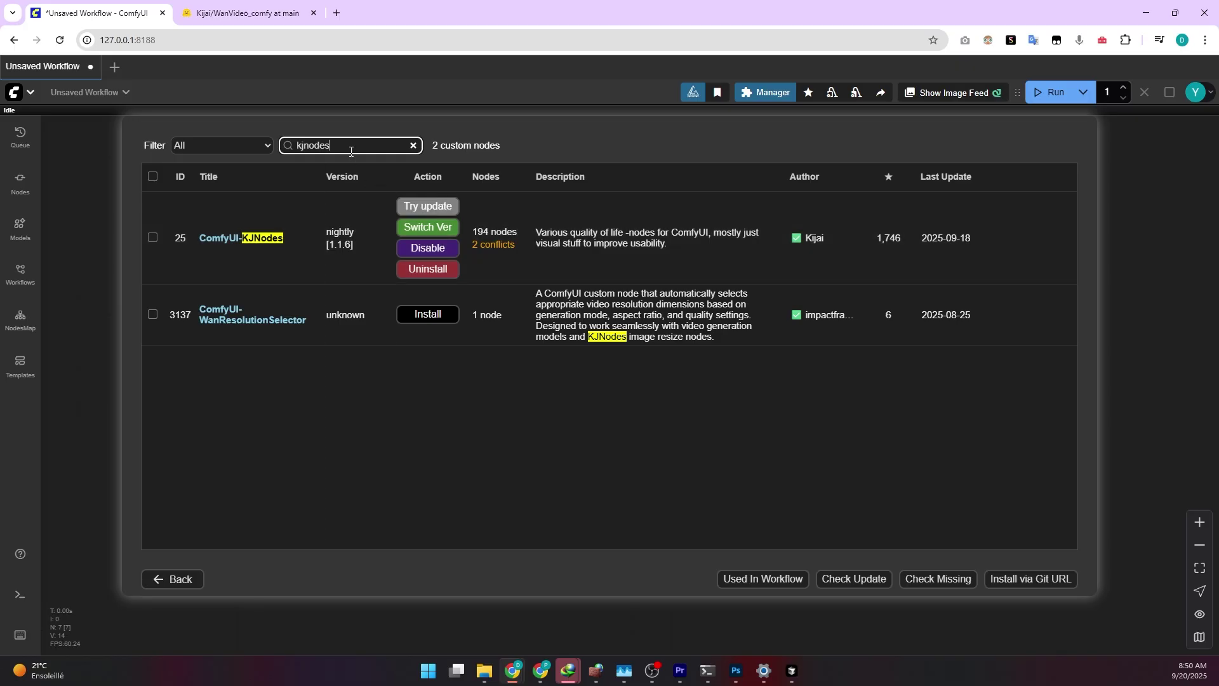
{"action": "type", "text": "wanvide"}
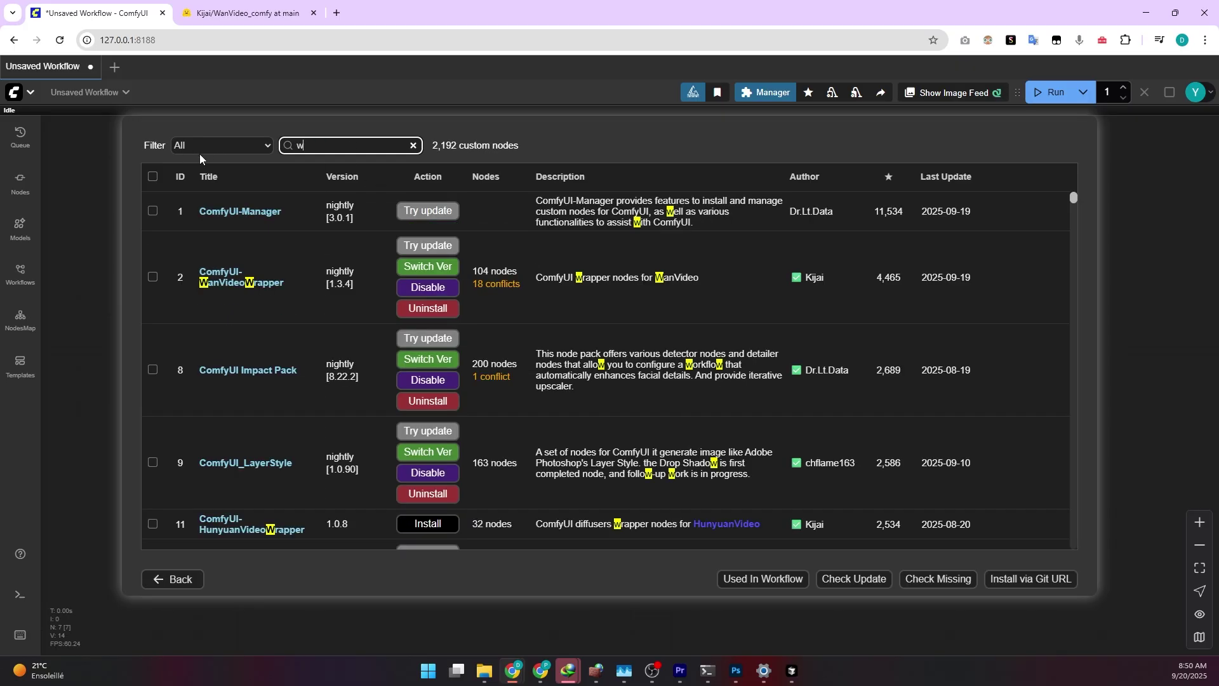
{"action": "key", "text": "BackSpace"}
{"action": "key", "text": "BackSpace"}
{"action": "key", "text": "BackSpace"}
{"action": "key", "text": "BackSpace"}
{"action": "key", "text": "BackSpace"}
{"action": "key", "text": "BackSpace"}
{"action": "type", "text": "rapper"}
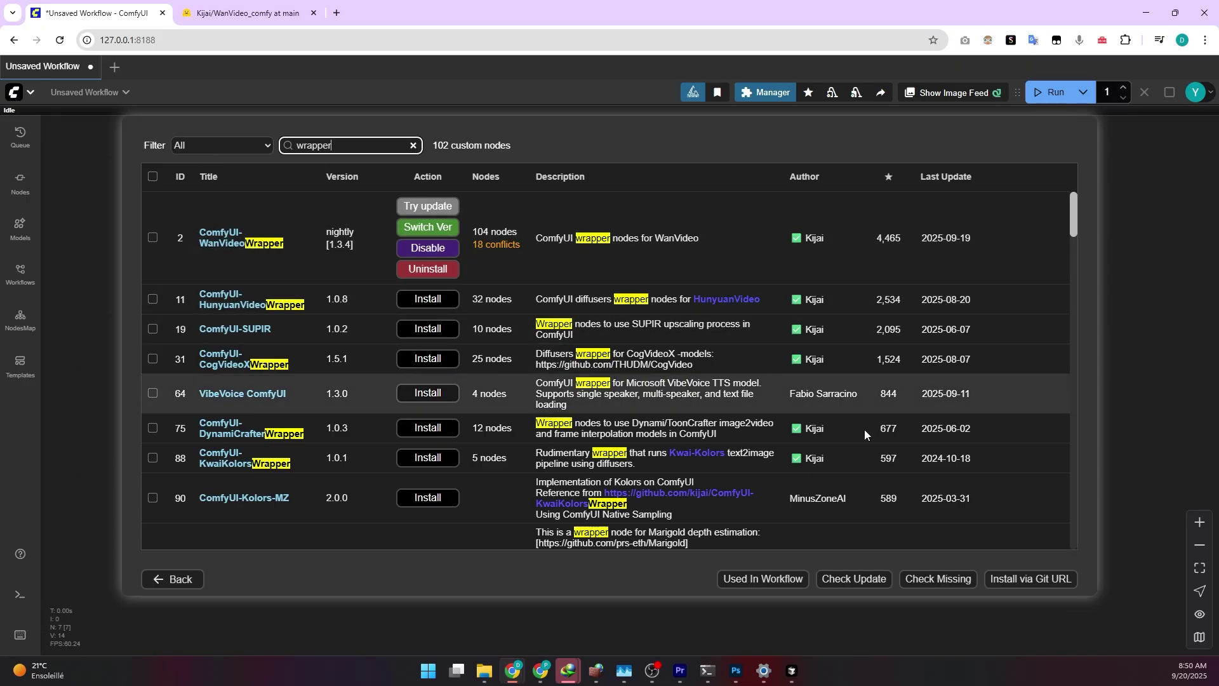
- Restart ComfyUI from the Manager menu and confirm the restart
{"action": "left_click", "coordinate": [176, 579]}
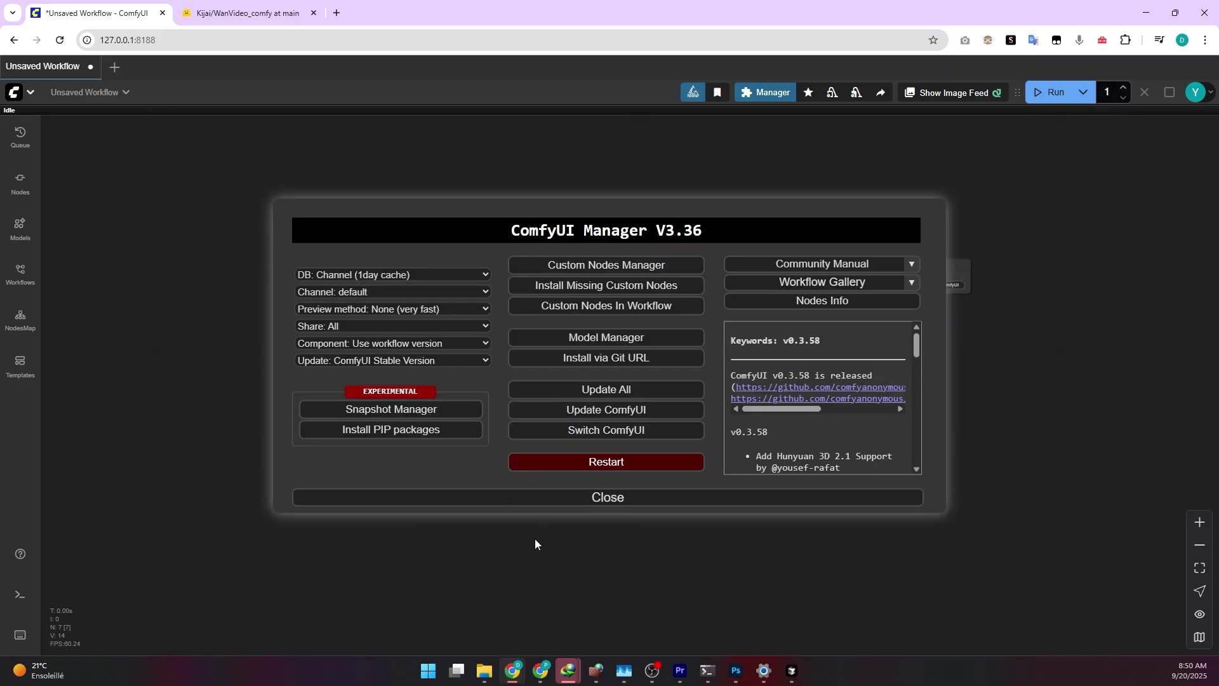
{"action": "left_click", "coordinate": [611, 463]}
{"action": "left_click", "coordinate": [672, 389]}
{"action": "left_click", "coordinate": [669, 499]}
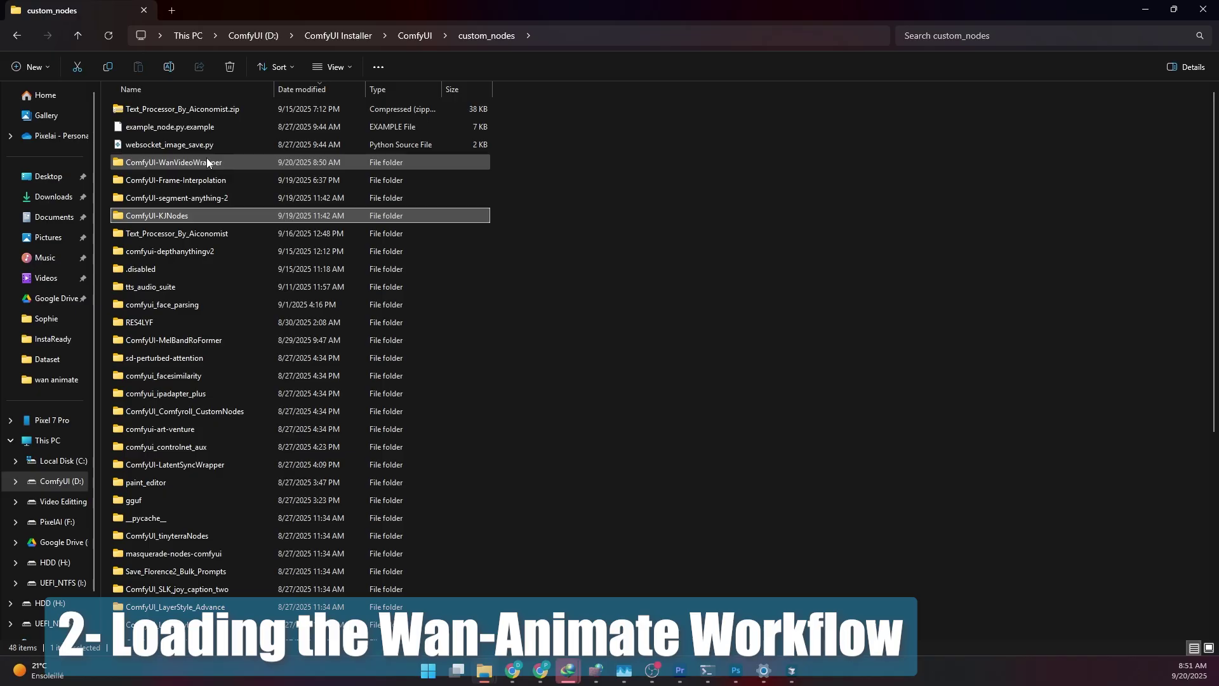
- Select wanvideo_WanAnimate_example_01.json in example_workflows, sorted newest first, and shrink Explorer over ComfyUI
{"action": "left_click", "coordinate": [208, 162]}
{"action": "double_click", "coordinate": [207, 162]}
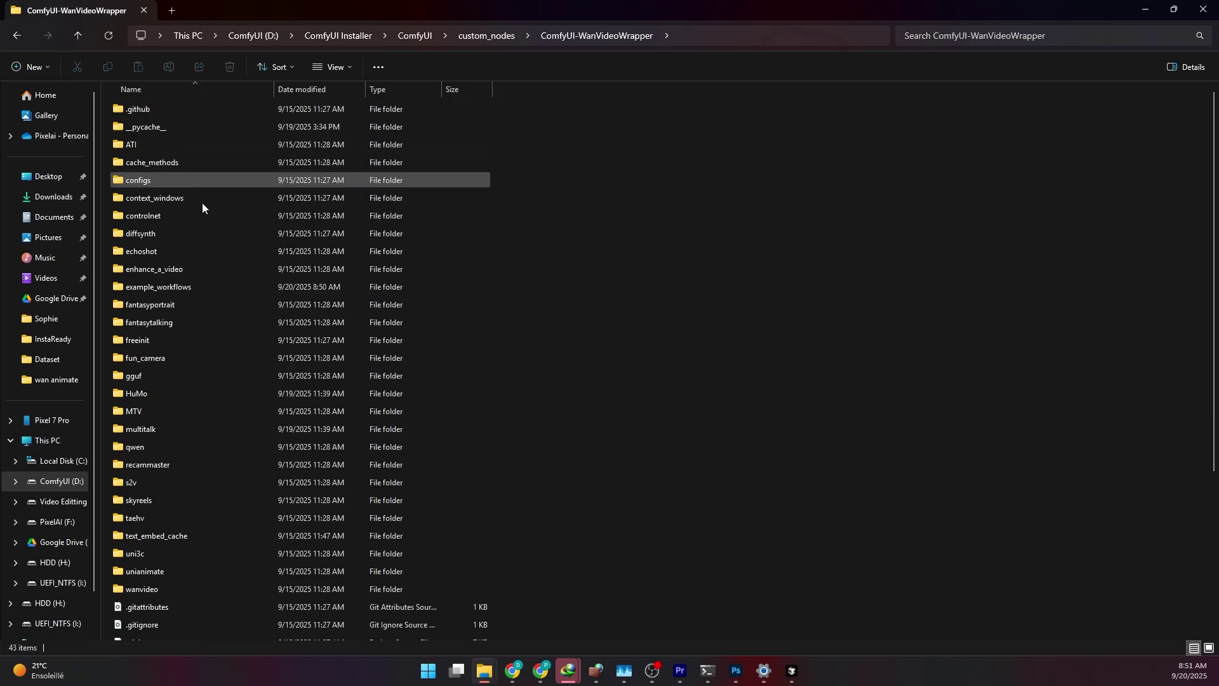
{"action": "double_click", "coordinate": [200, 286]}
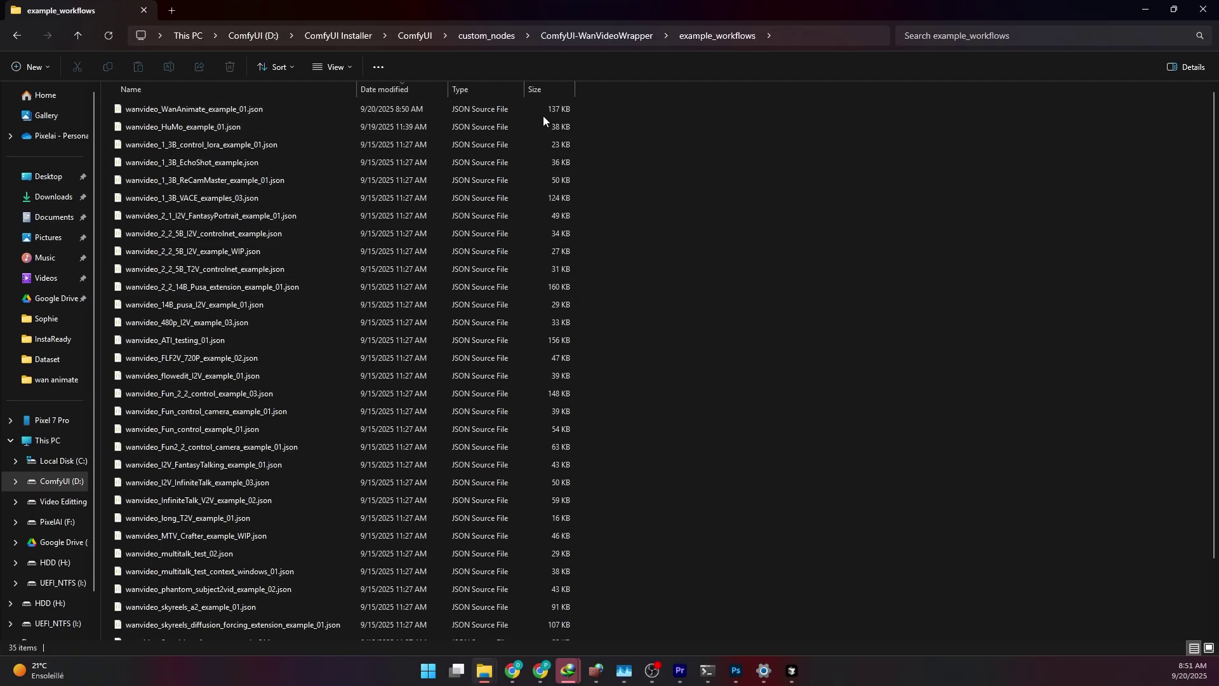
{"action": "left_click", "coordinate": [415, 93]}
{"action": "left_click", "coordinate": [404, 83]}
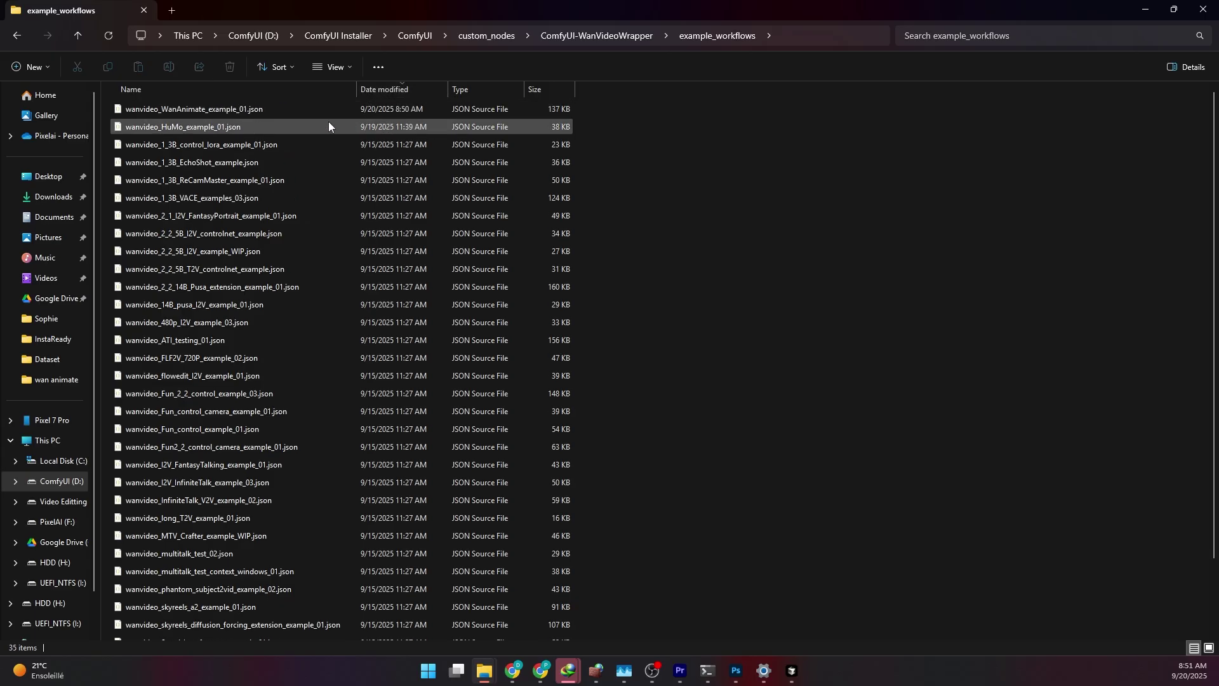
{"action": "left_click", "coordinate": [295, 109]}
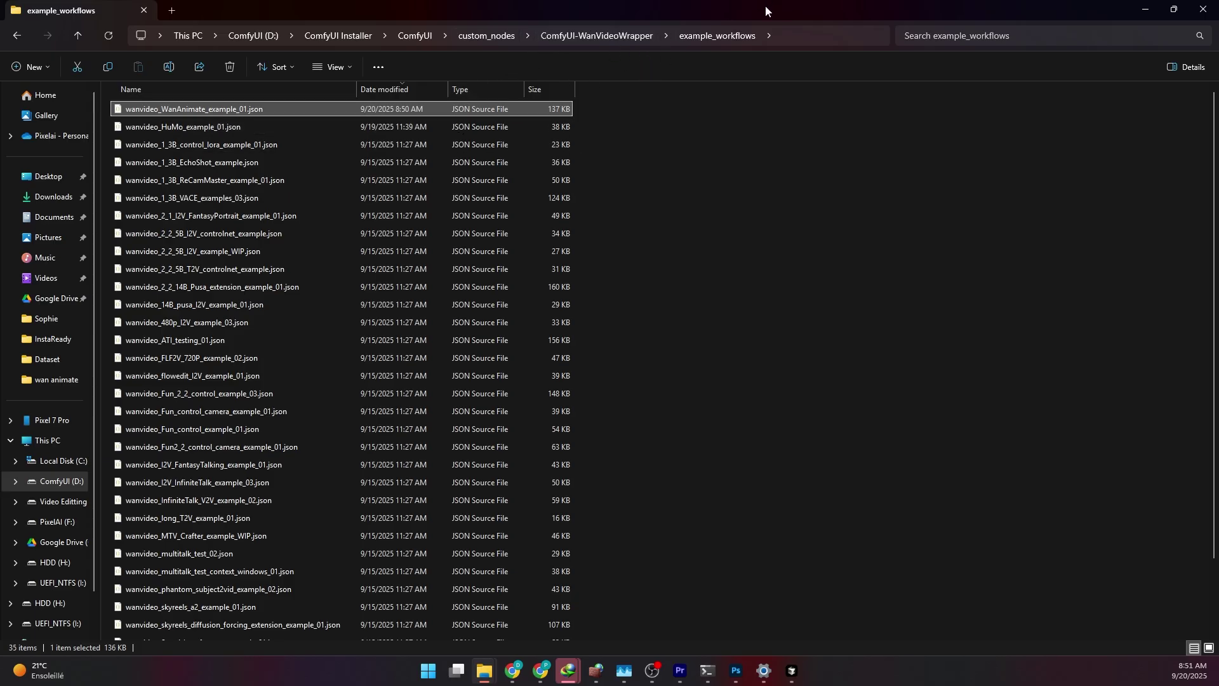
{"action": "left_click_drag", "start_coordinate": [764, 6], "coordinate": [575, 281]}
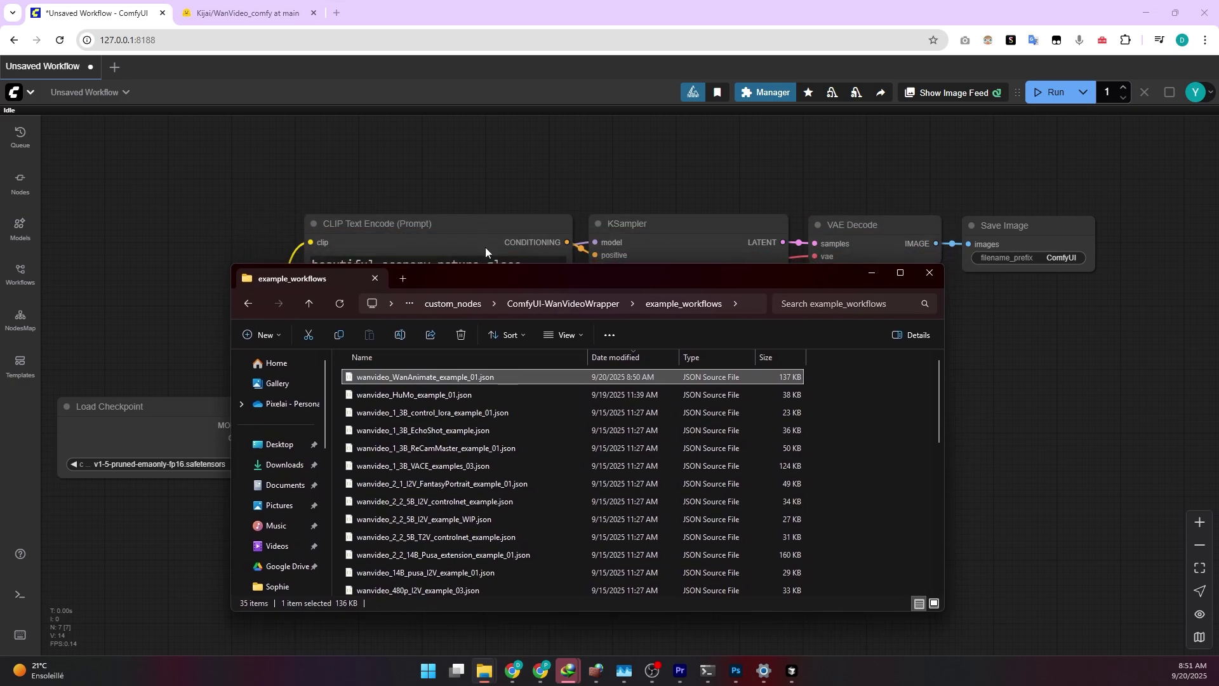
- Drop wanvideo_WanAnimate_example_01.json onto the ComfyUI canvas and survey the loaded graph
{"action": "left_click_drag", "start_coordinate": [498, 212], "coordinate": [506, 171]}
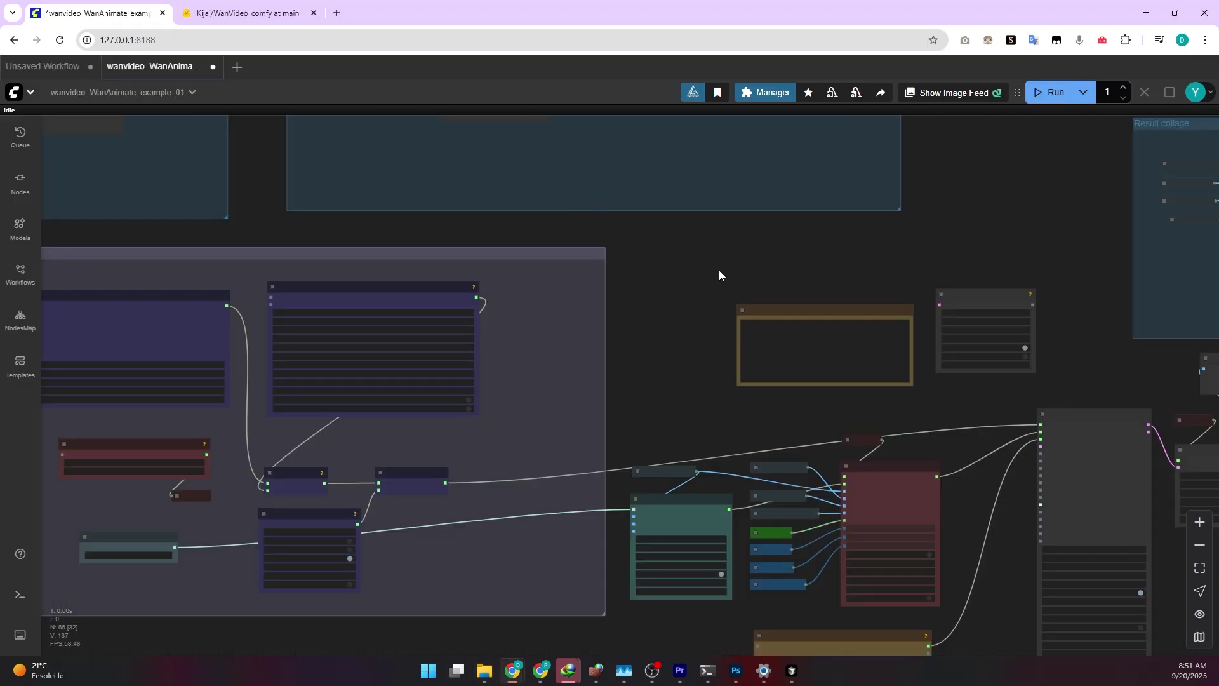
{"action": "scroll", "coordinate": [701, 260], "scroll_direction": "down", "scroll_amount": 14}
{"action": "left_click_drag", "start_coordinate": [693, 327], "coordinate": [570, 564]}
{"action": "scroll", "coordinate": [627, 419], "scroll_direction": "up", "scroll_amount": 6}
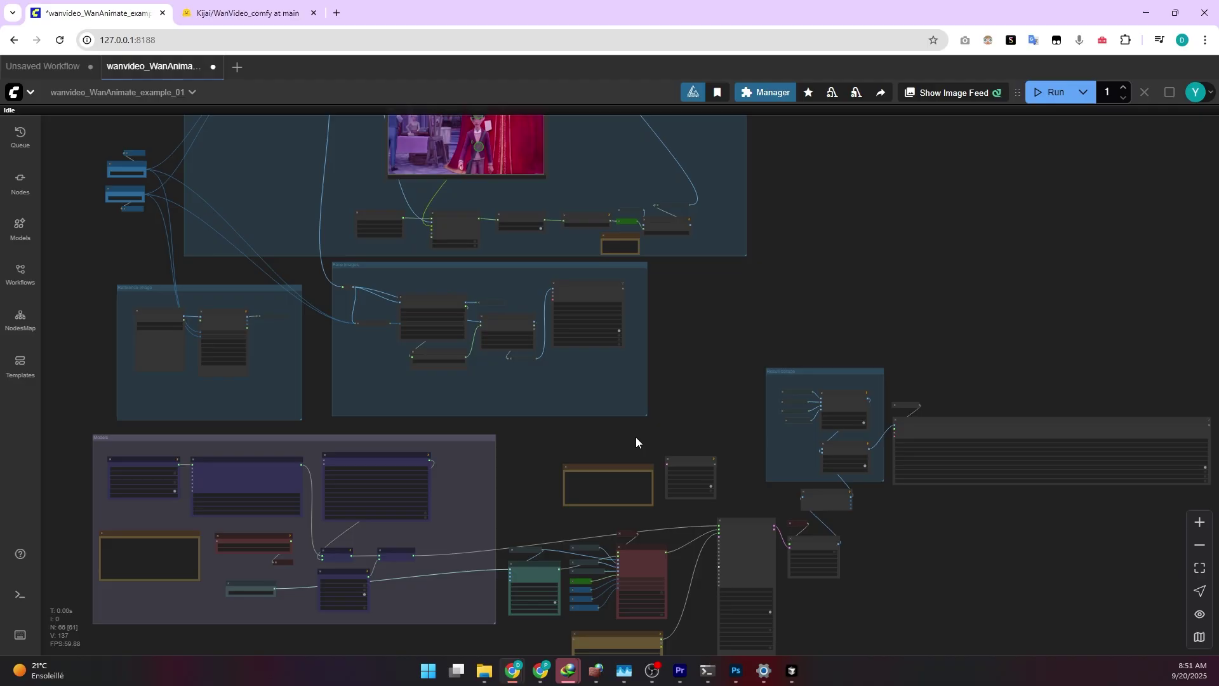
{"action": "scroll", "coordinate": [635, 440], "scroll_direction": "down", "scroll_amount": 3}
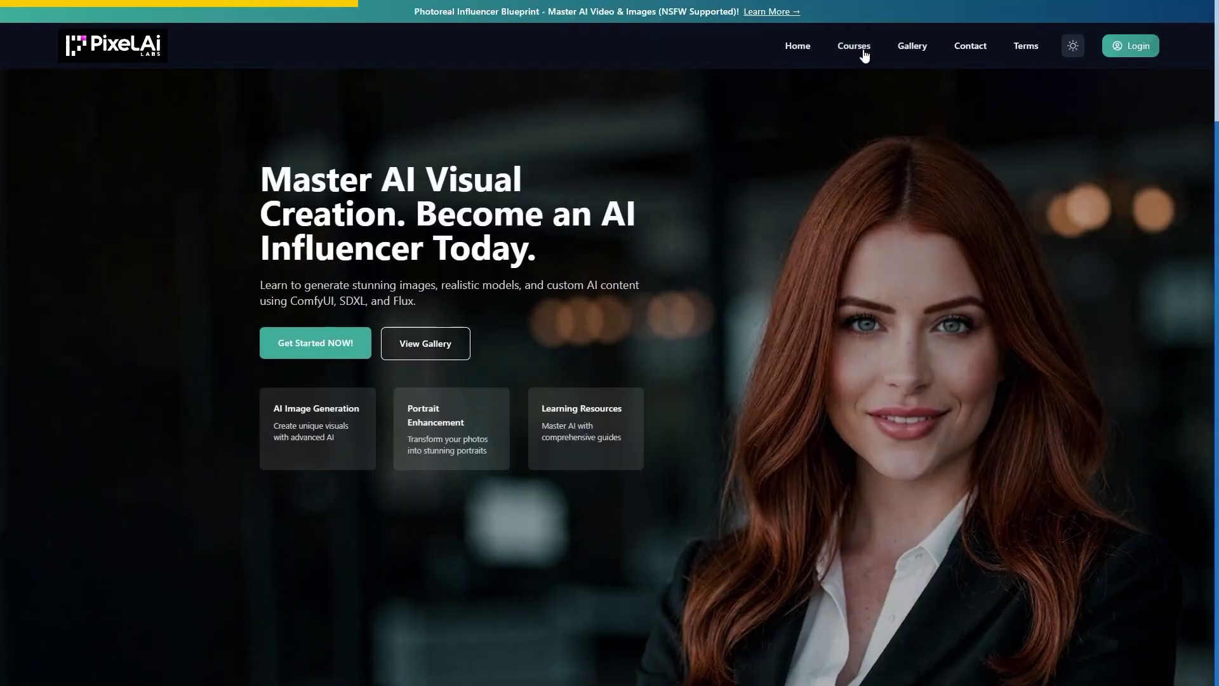
- Go from Courses to the Photoreal Influencer Blueprint course and scroll down its lessons
{"action": "left_click", "coordinate": [863, 50]}
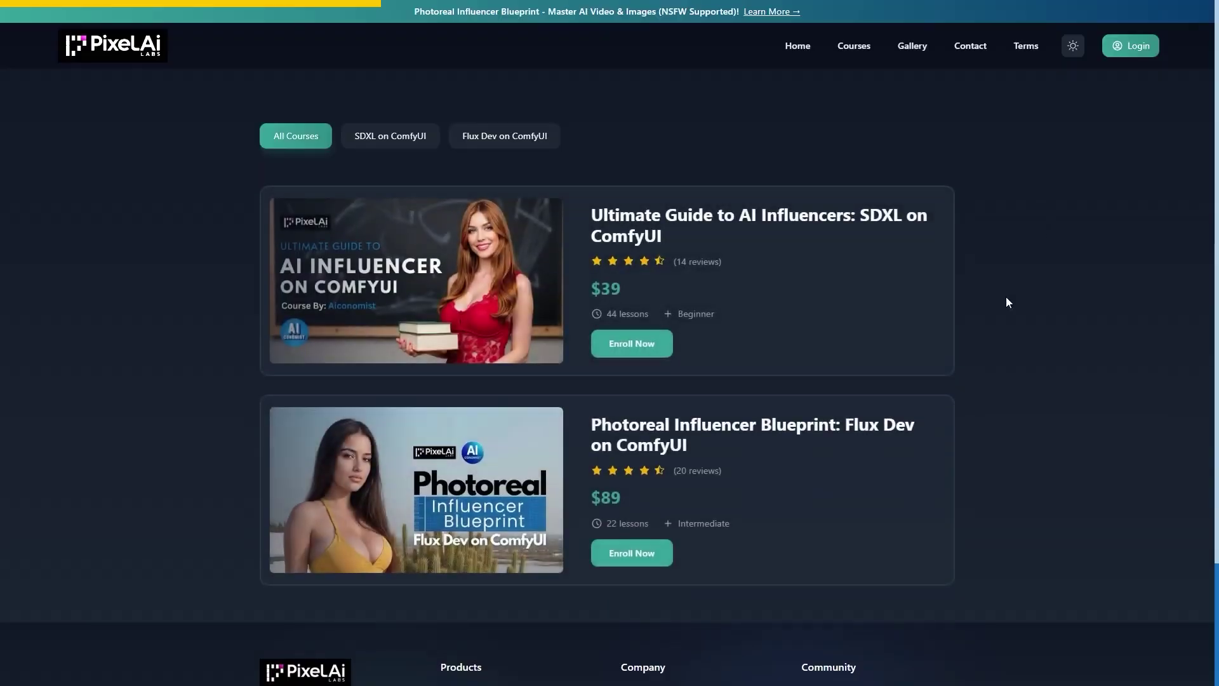
{"action": "left_click", "coordinate": [638, 564]}
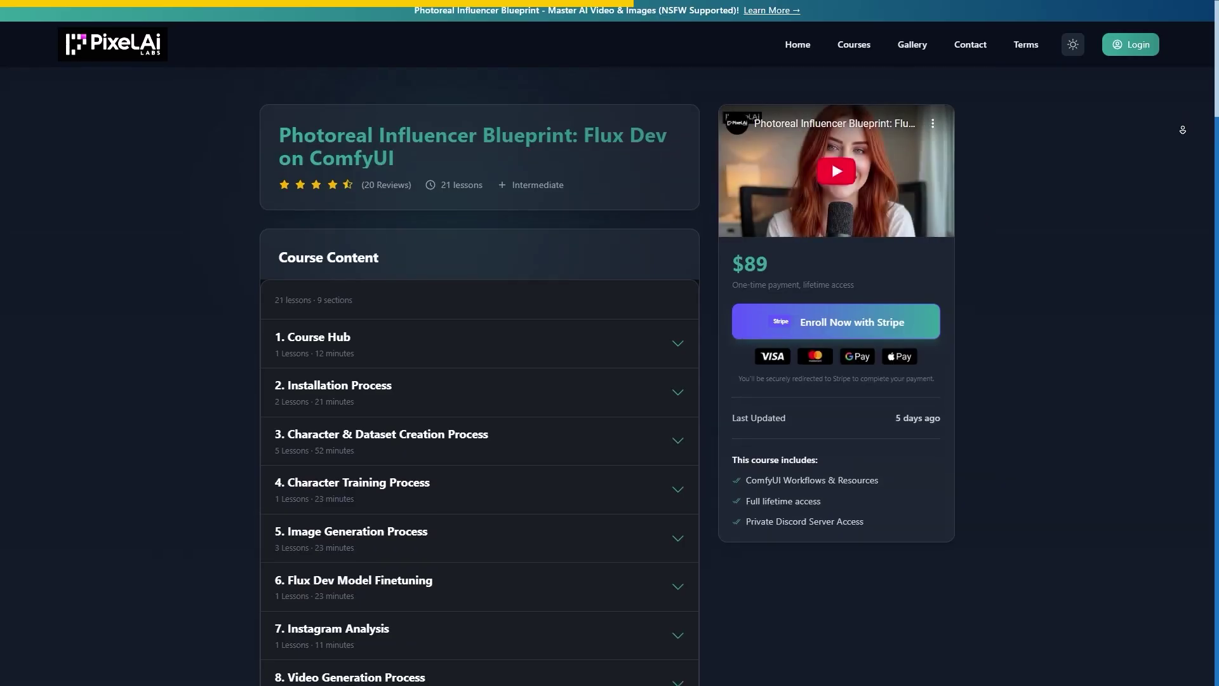
{"action": "scroll", "coordinate": [1184, 133], "scroll_direction": "down", "scroll_amount": 2}
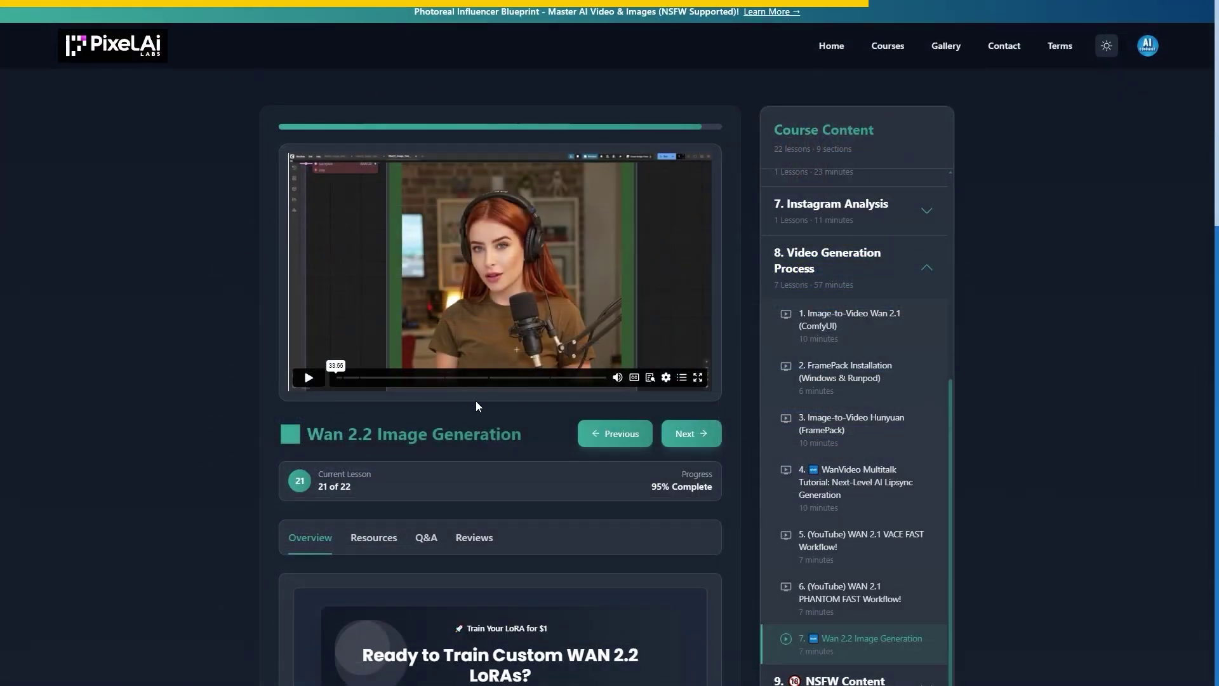
{"action": "scroll", "coordinate": [597, 375], "scroll_direction": "down", "scroll_amount": 1}
{"action": "left_click_drag", "start_coordinate": [1217, 141], "coordinate": [1208, 456]}
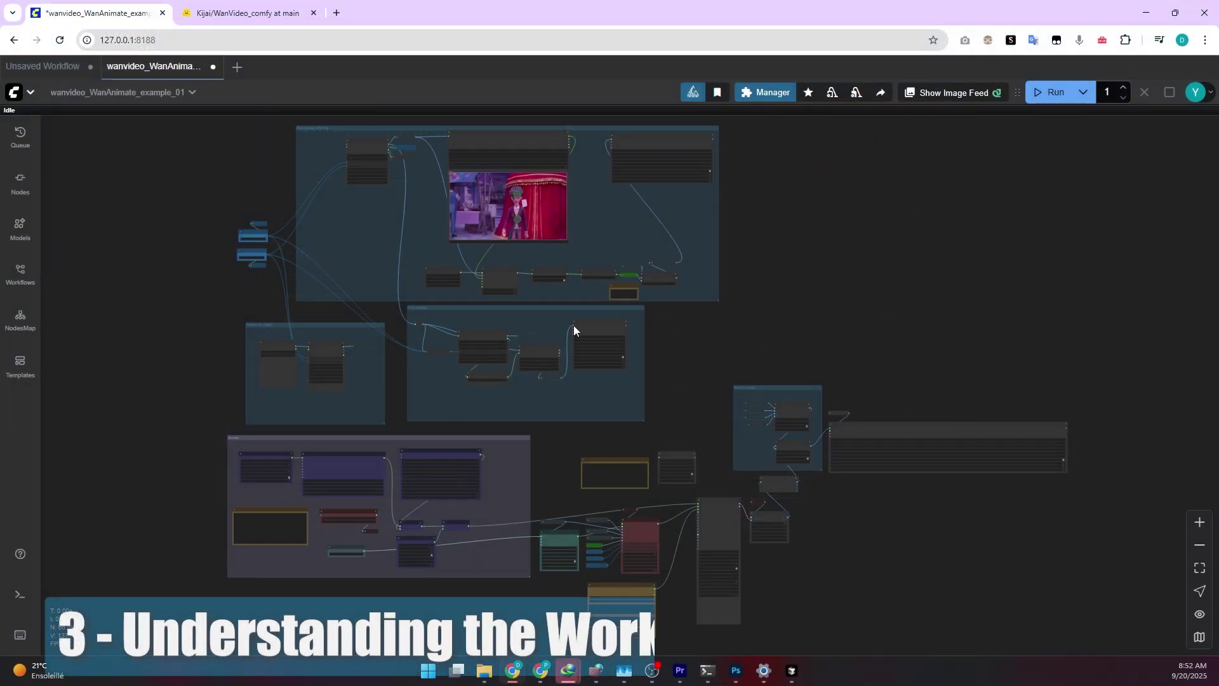
- Shift the Width (832) and Height (480) nodes slightly left, then deselect them
{"action": "scroll", "coordinate": [234, 245], "scroll_direction": "up", "scroll_amount": 15}
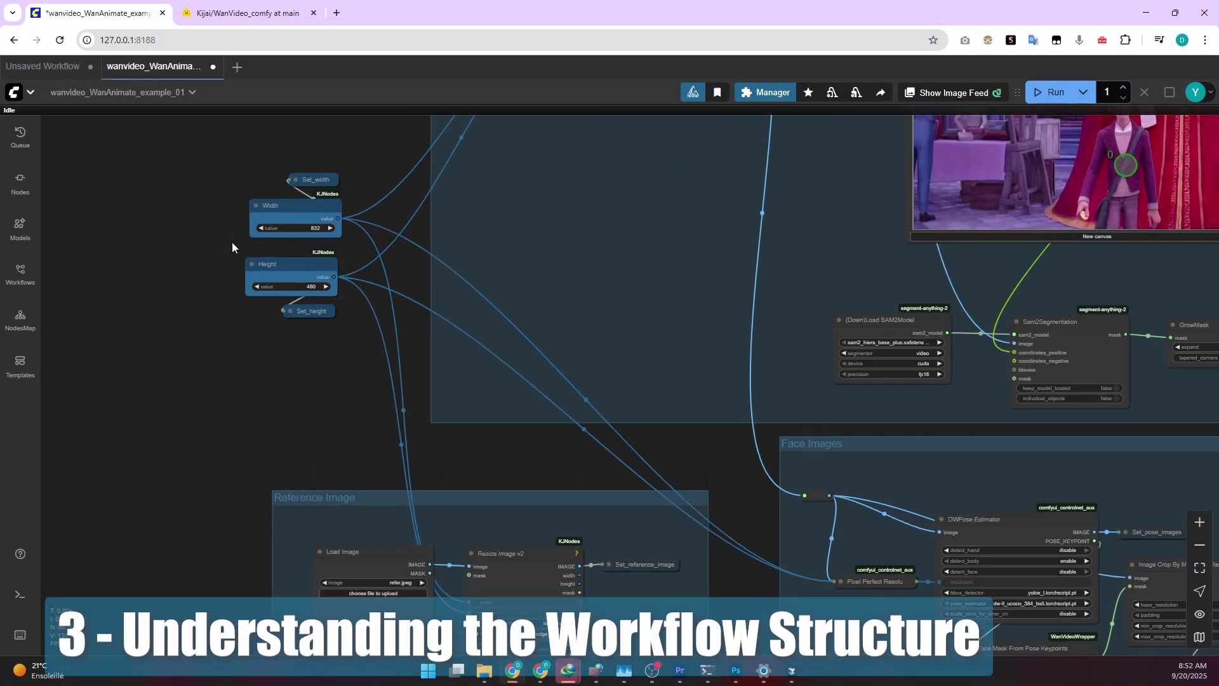
{"action": "left_click_drag", "start_coordinate": [231, 235], "coordinate": [223, 337]}
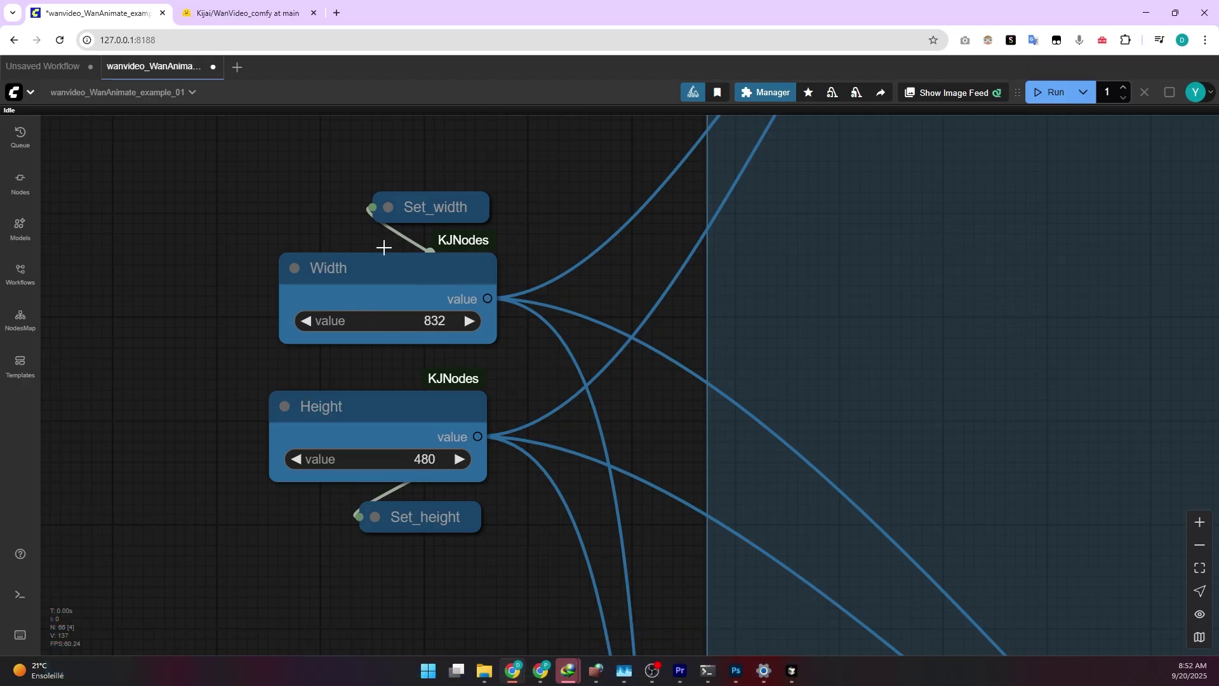
{"action": "left_click_drag", "start_coordinate": [375, 255], "coordinate": [351, 261]}
{"action": "left_click_drag", "start_coordinate": [359, 407], "coordinate": [350, 406]}
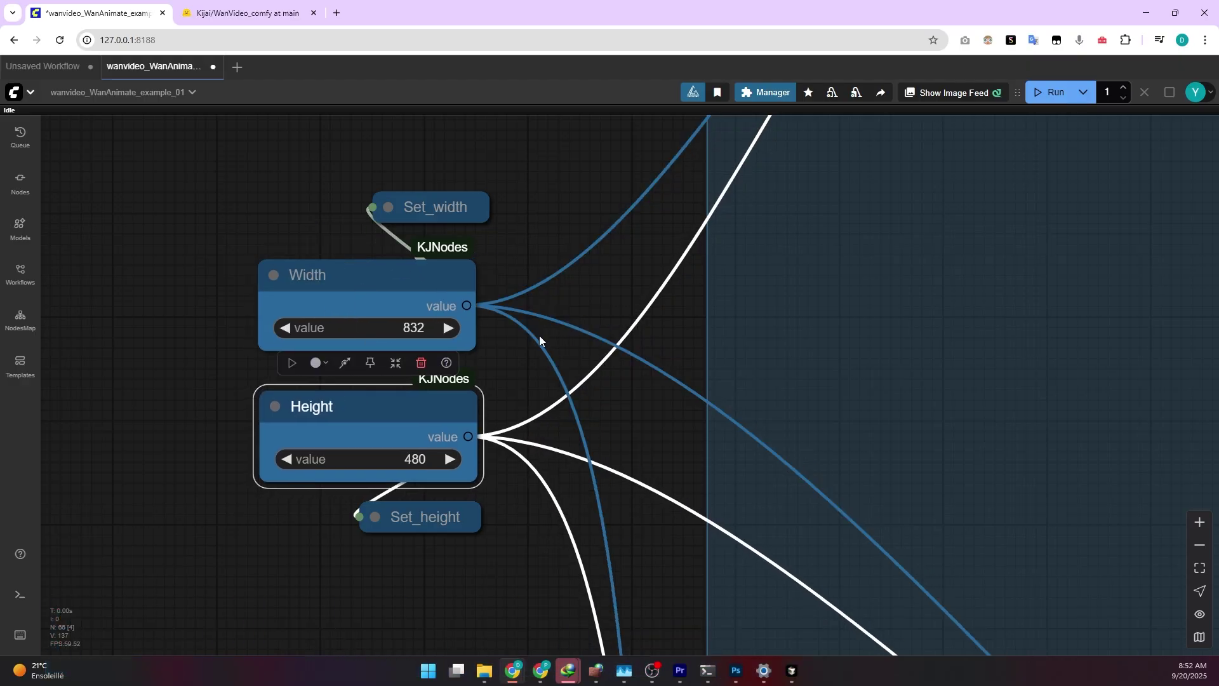
{"action": "left_click", "coordinate": [518, 265]}
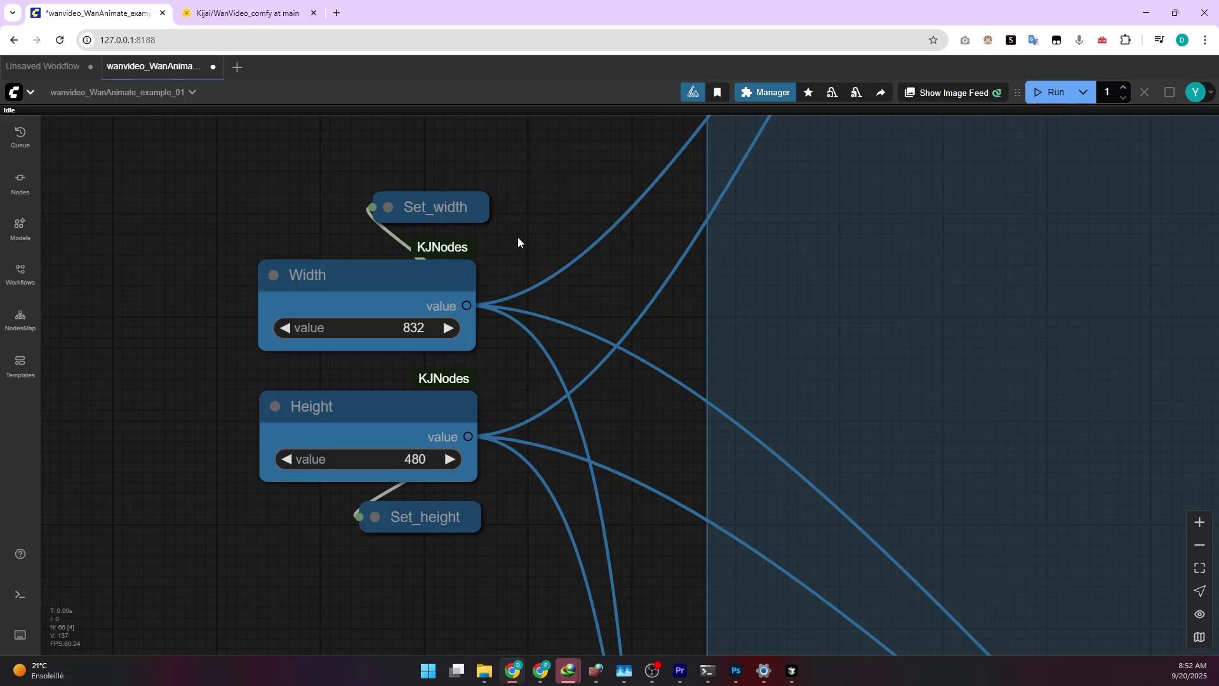
- Bring the Background Masking group into view and move the Points Editor node left and down
{"action": "scroll", "coordinate": [519, 239], "scroll_direction": "down", "scroll_amount": 5}
{"action": "left_click_drag", "start_coordinate": [542, 191], "coordinate": [217, 526]}
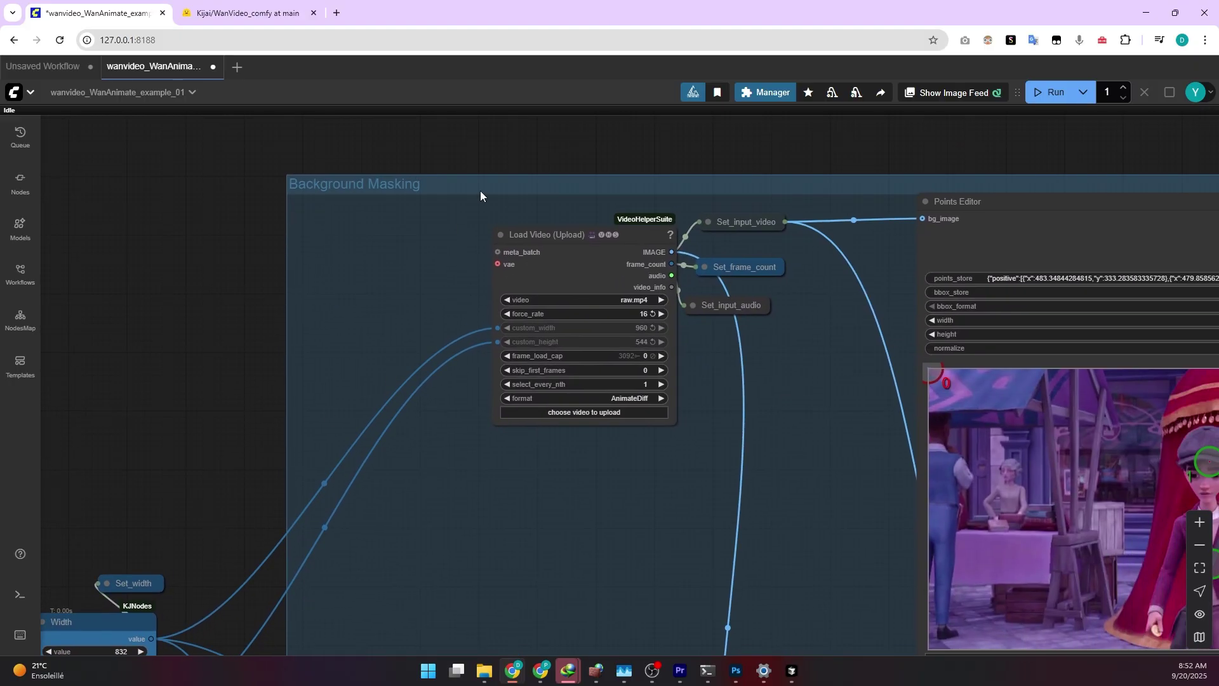
{"action": "left_click_drag", "start_coordinate": [479, 193], "coordinate": [231, 97]}
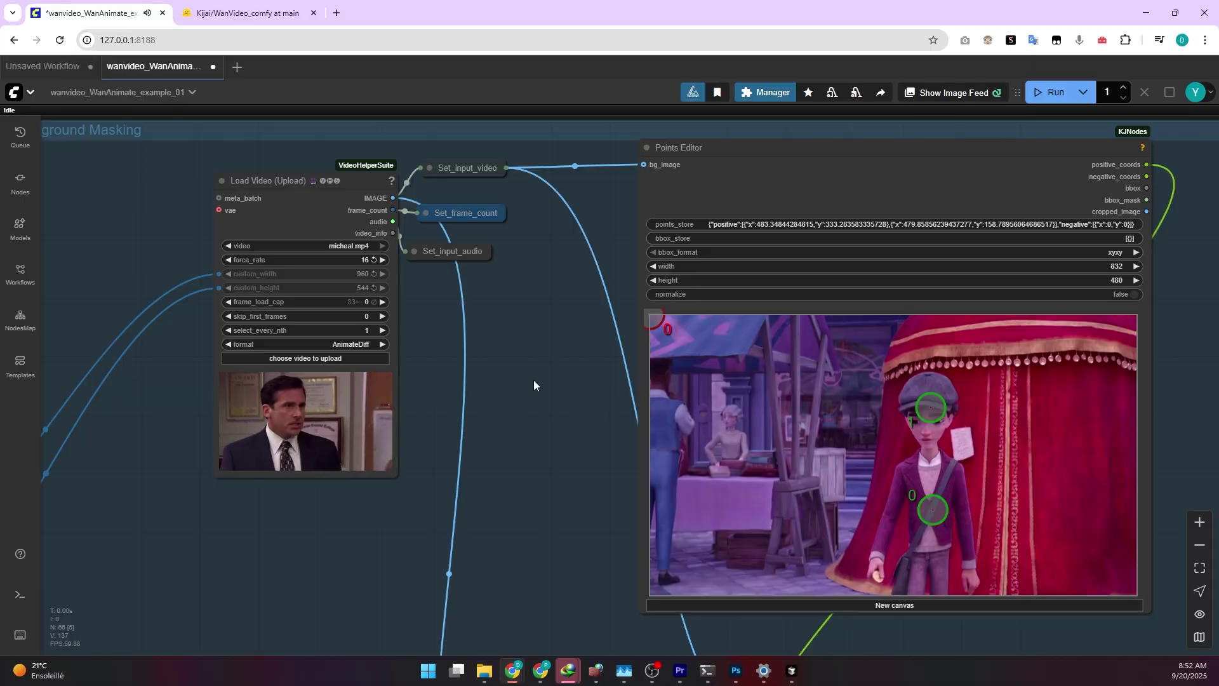
{"action": "scroll", "coordinate": [532, 398], "scroll_direction": "down", "scroll_amount": 1}
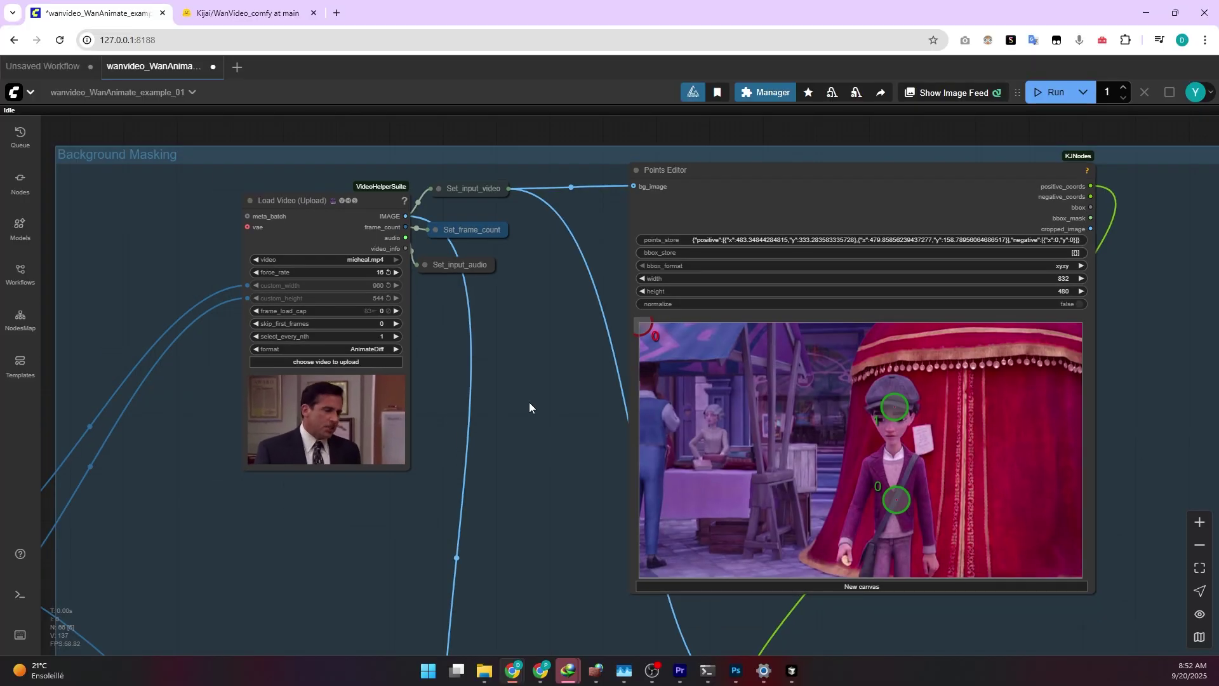
{"action": "scroll", "coordinate": [524, 417], "scroll_direction": "down", "scroll_amount": 2}
{"action": "left_click_drag", "start_coordinate": [521, 433], "coordinate": [330, 361]}
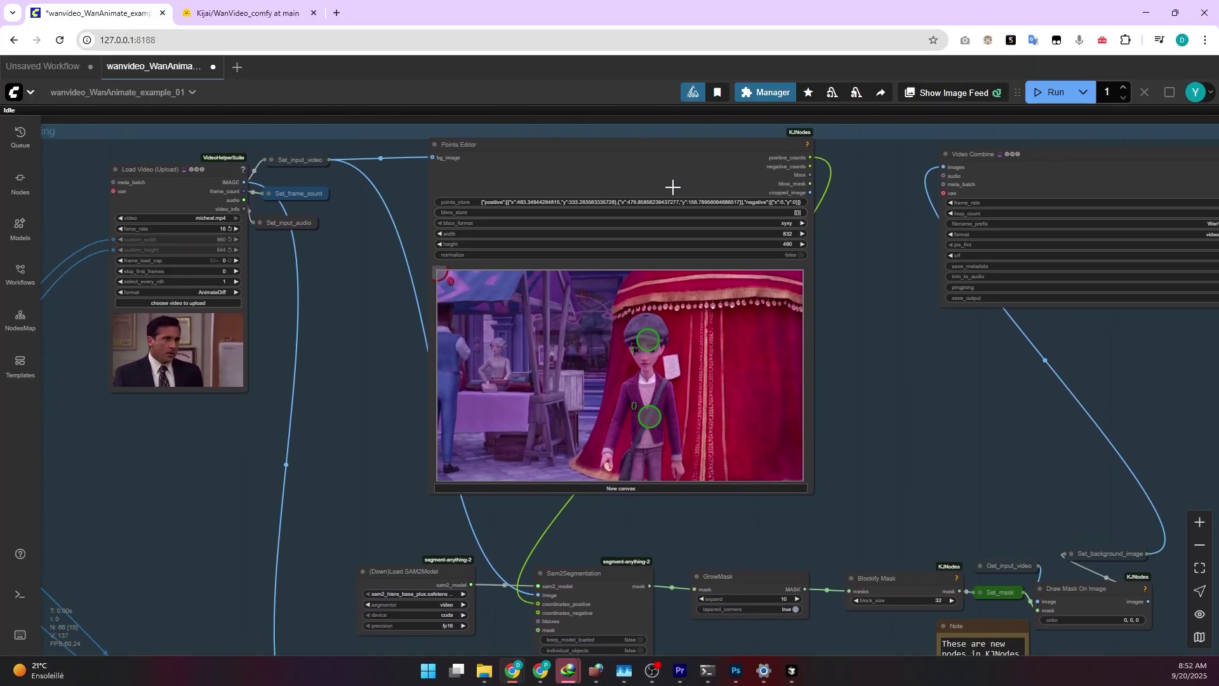
{"action": "left_click_drag", "start_coordinate": [667, 162], "coordinate": [633, 171]}
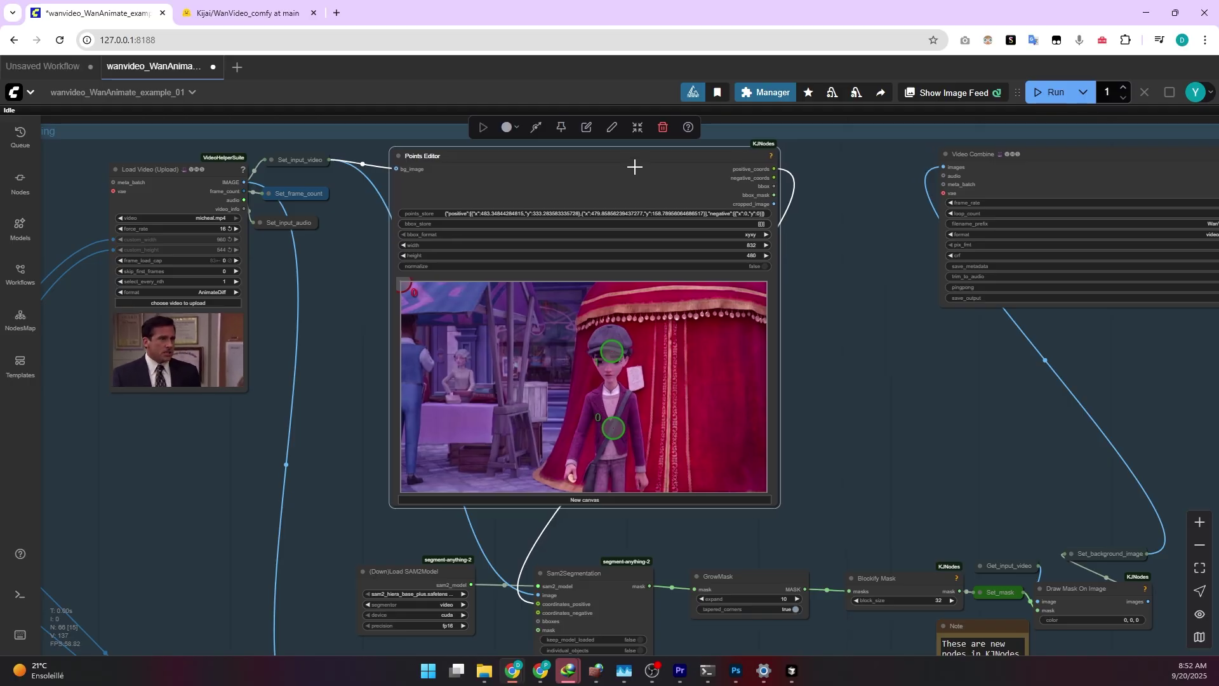
{"action": "scroll", "coordinate": [629, 229], "scroll_direction": "down", "scroll_amount": 1}
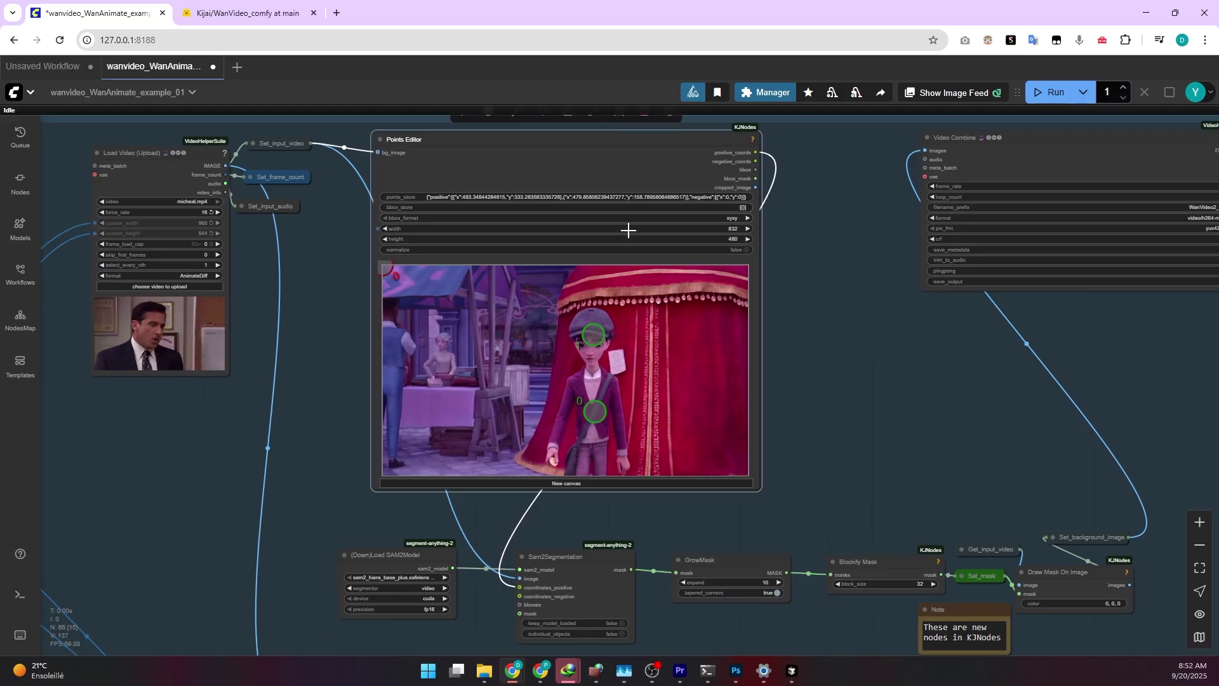
- Load micheal.mp4's first frame, then place four points on the man's head, face and jacket
{"action": "left_click", "coordinate": [1047, 95]}
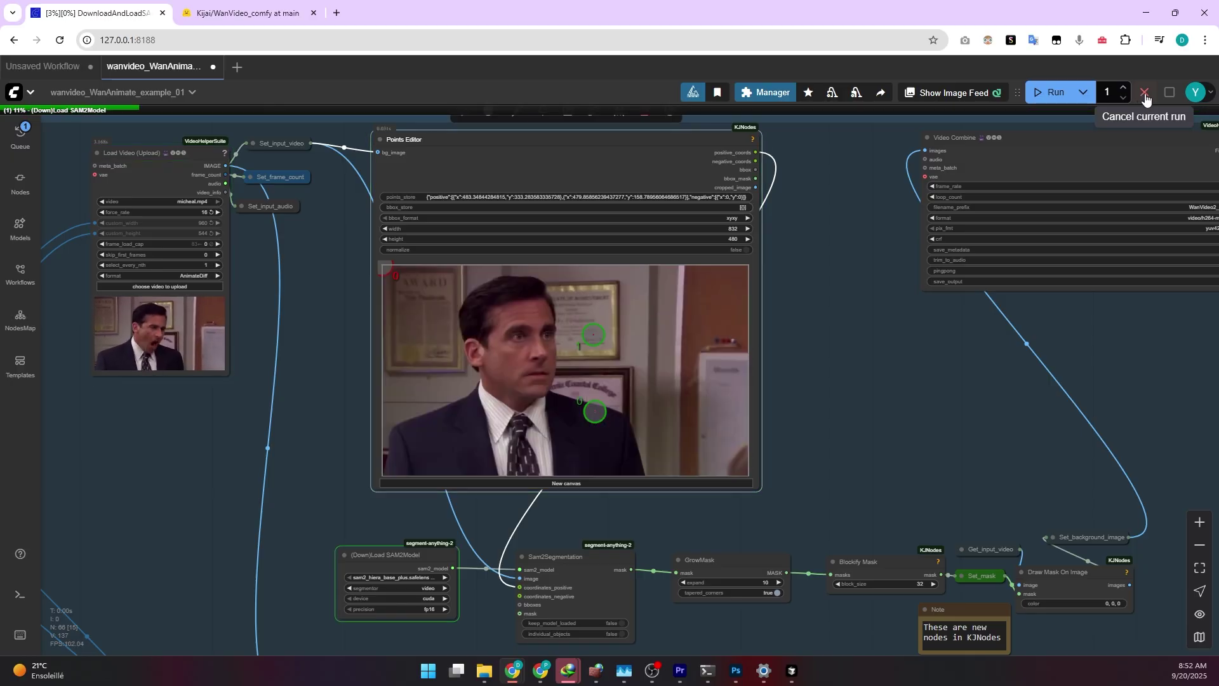
{"action": "left_click", "coordinate": [1146, 95]}
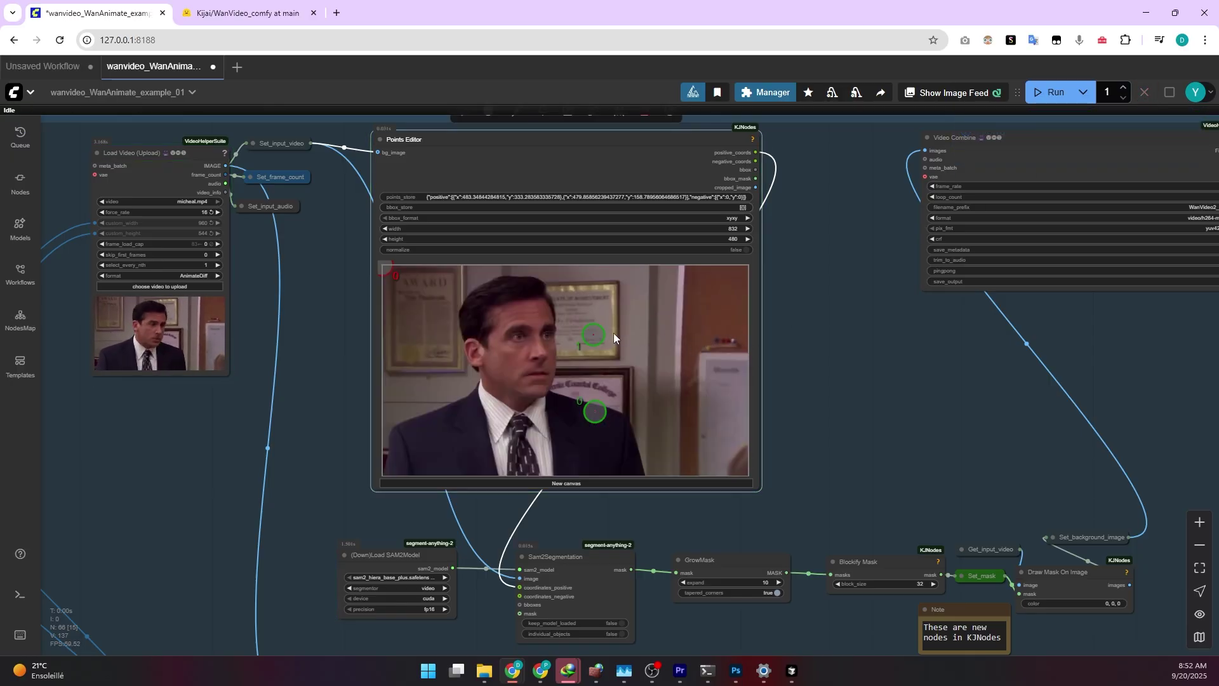
{"action": "left_click_drag", "start_coordinate": [593, 335], "coordinate": [497, 303]}
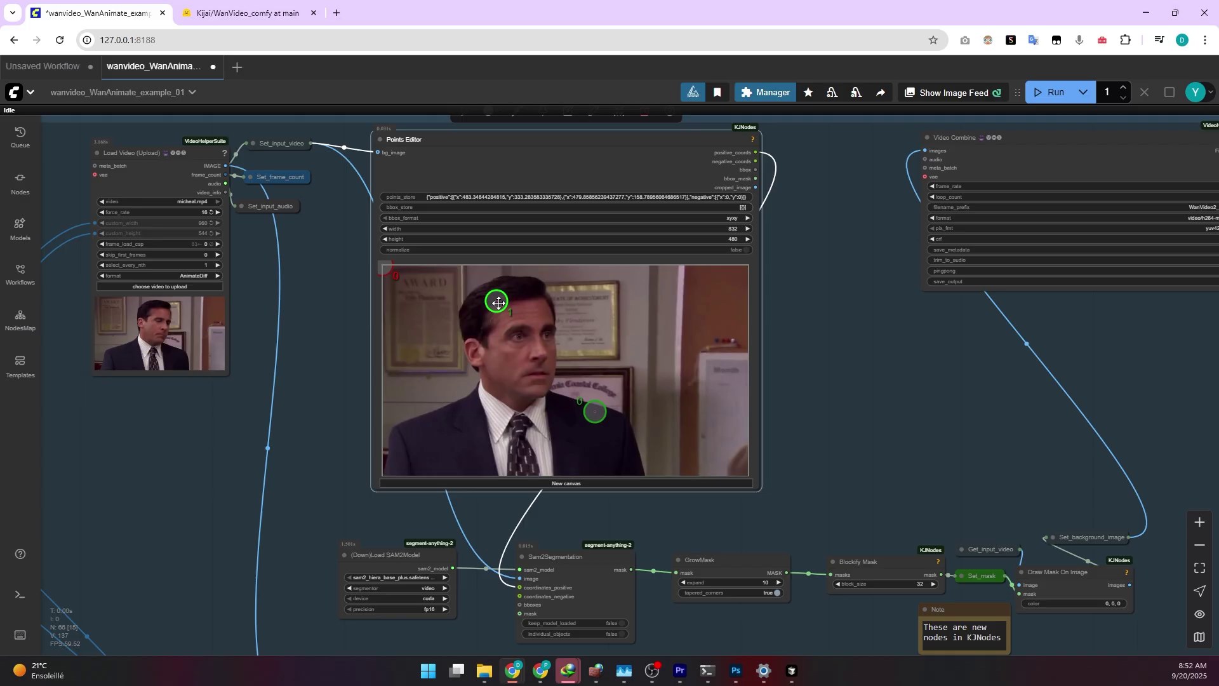
{"action": "left_click_drag", "start_coordinate": [591, 419], "coordinate": [515, 372]}
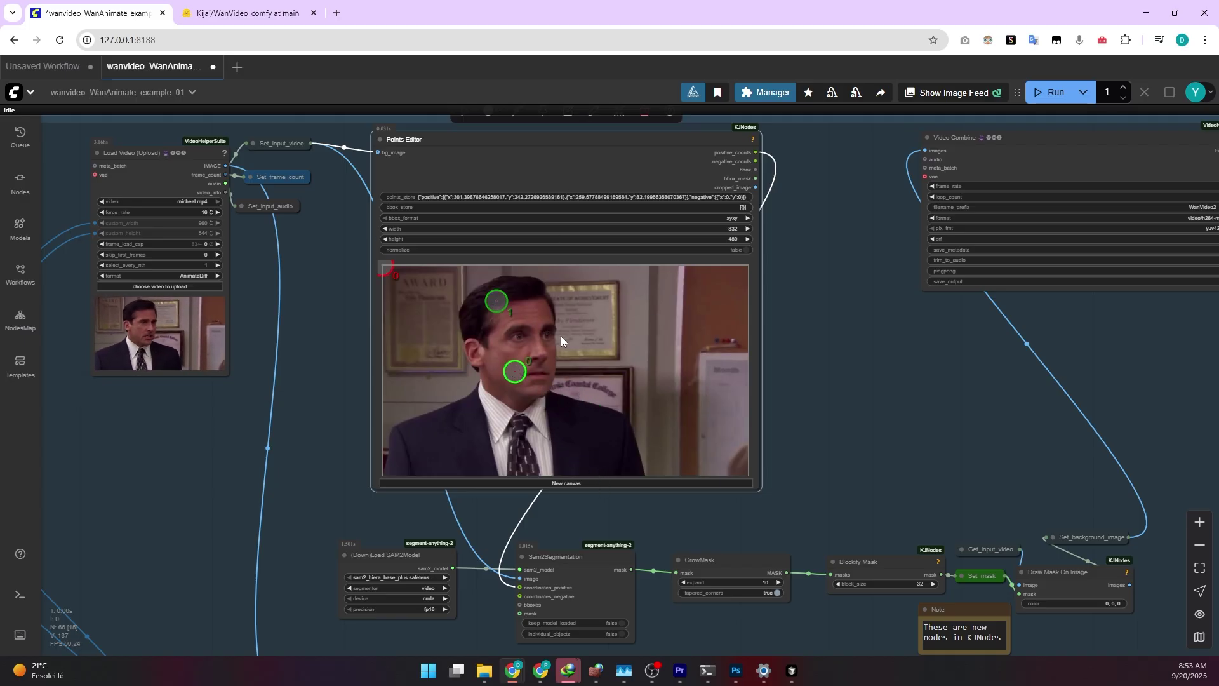
{"action": "left_click", "coordinate": [585, 429], "text": "shift"}
{"action": "left_click", "coordinate": [434, 443], "text": "shift"}
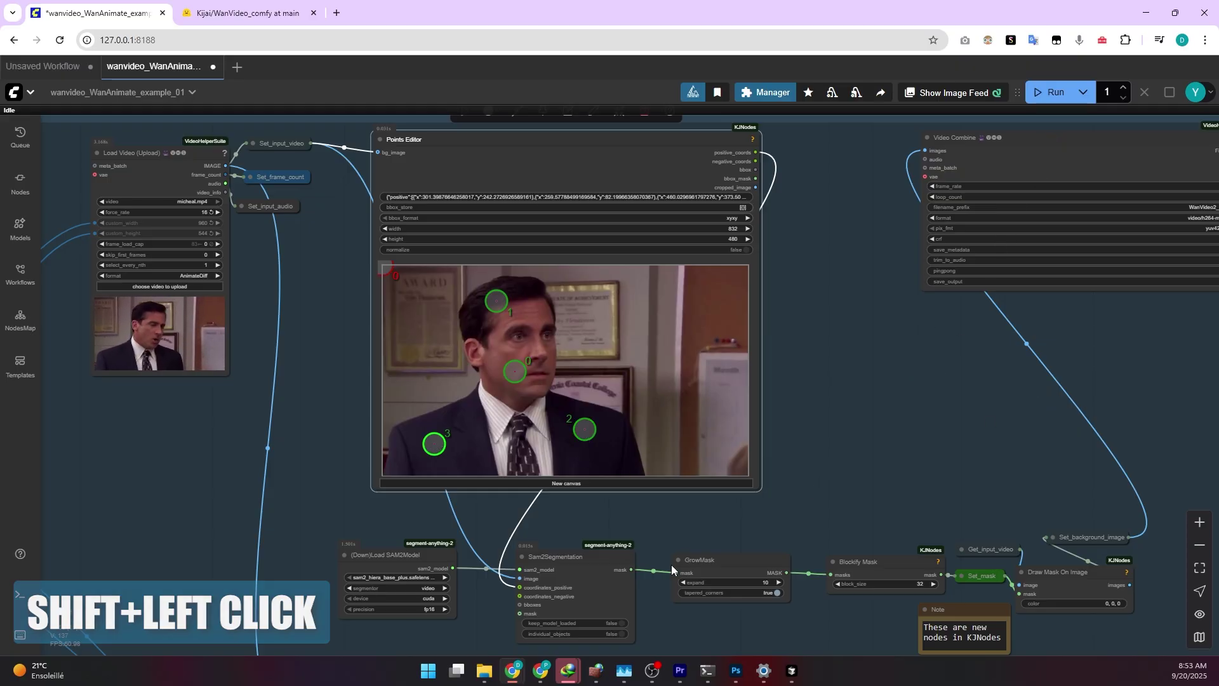
- Add a Preview Mask node and enlarge it on the canvas
{"action": "double_click", "coordinate": [876, 486]}
{"action": "type", "text": "preview mask"}
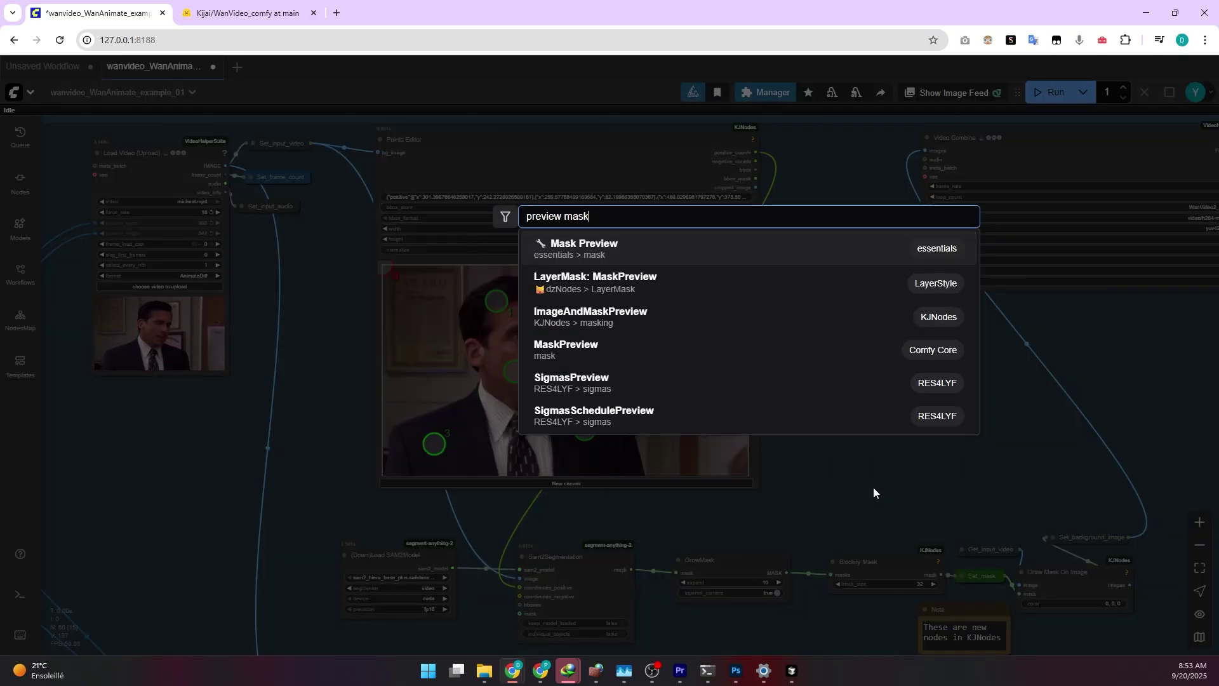
{"action": "key", "text": "Return"}
{"action": "mouse_move", "coordinate": [907, 475]}
{"action": "left_mouse_down"}
{"action": "mouse_move", "coordinate": [803, 303]}
{"action": "mouse_move", "coordinate": [918, 485]}
{"action": "left_mouse_up"}
- Run the workflow and inspect the generated person mask frames up close
{"action": "left_click", "coordinate": [1051, 92]}
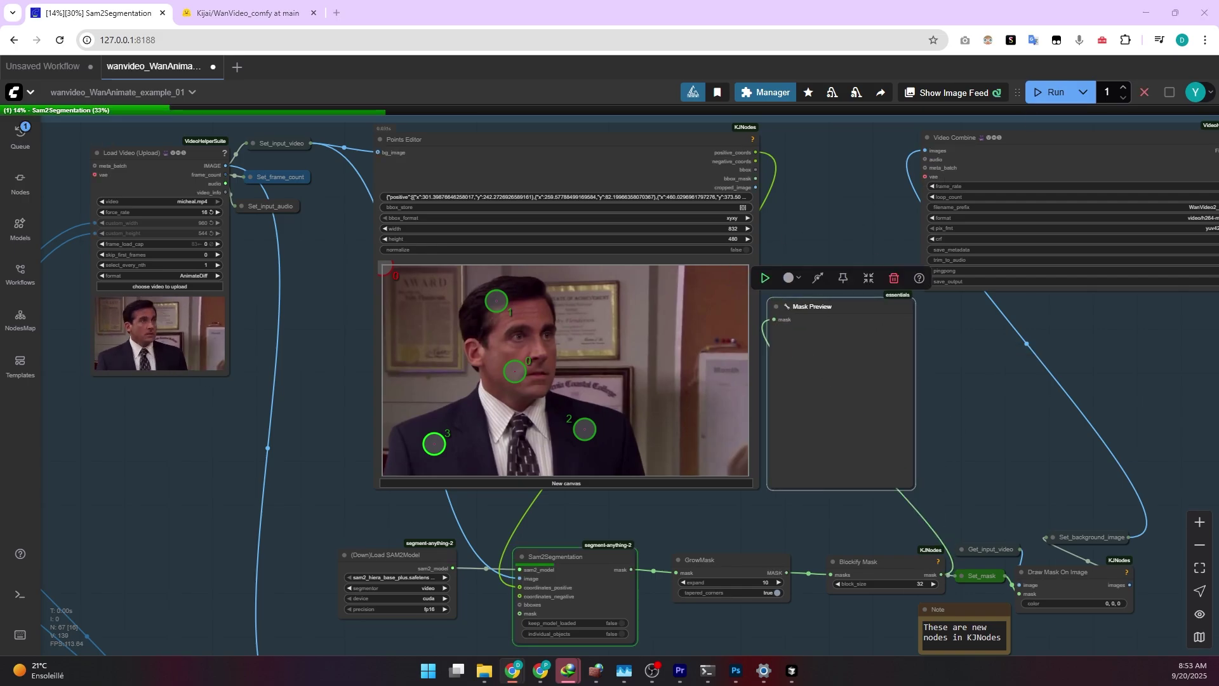
{"action": "left_click_drag", "start_coordinate": [1030, 415], "coordinate": [792, 391]}
{"action": "scroll", "coordinate": [745, 292], "scroll_direction": "up", "scroll_amount": 5}
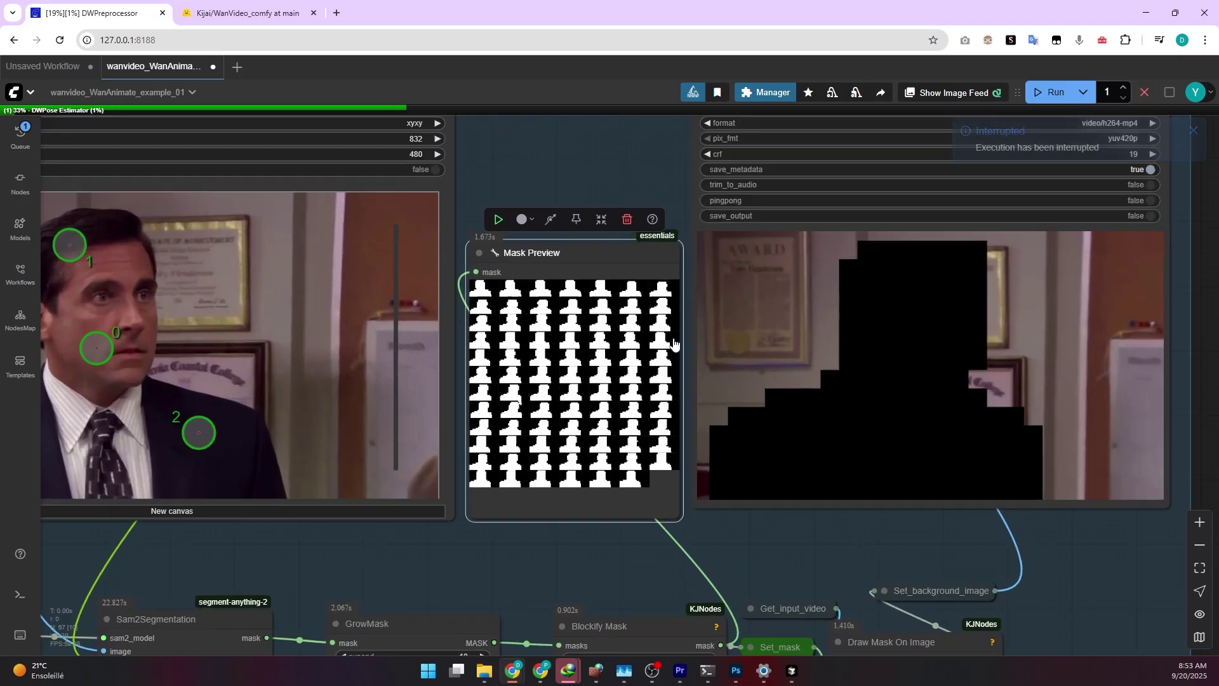
{"action": "left_click", "coordinate": [470, 311]}
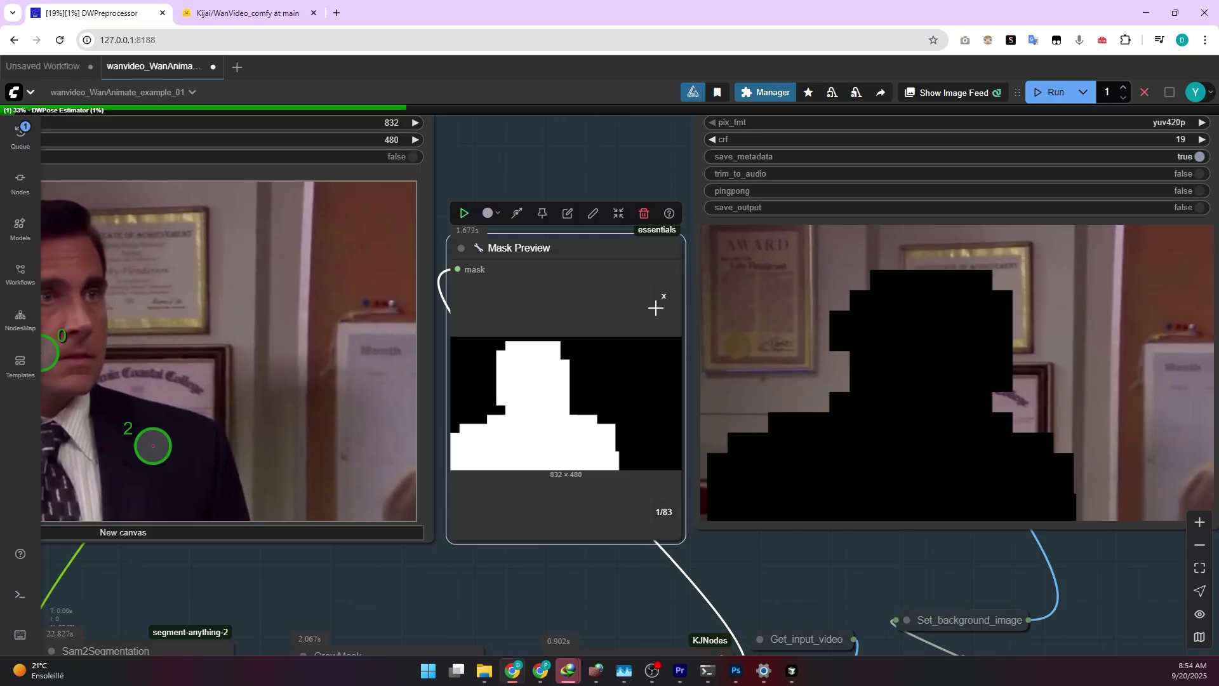
{"action": "left_click", "coordinate": [663, 296]}
{"action": "scroll", "coordinate": [959, 322], "scroll_direction": "down", "scroll_amount": 3}
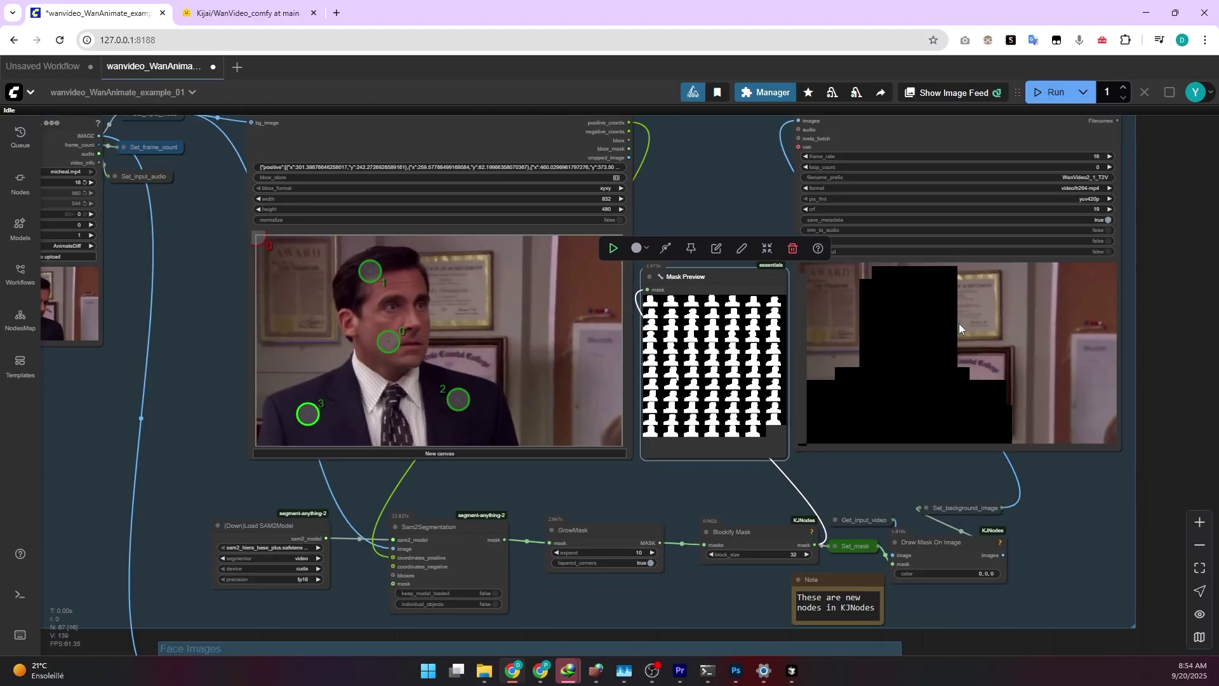
{"action": "scroll", "coordinate": [954, 354], "scroll_direction": "down", "scroll_amount": 2}
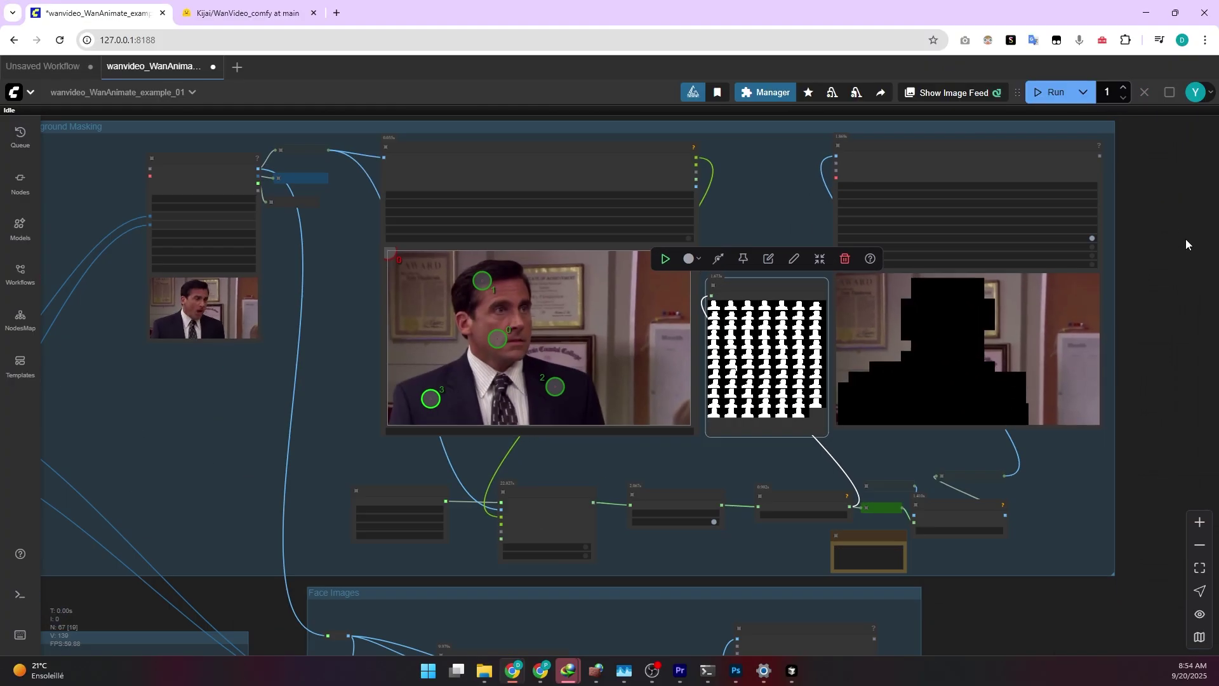
{"action": "left_click", "coordinate": [1037, 158]}
{"action": "scroll", "coordinate": [1012, 438], "scroll_direction": "down", "scroll_amount": 3}
{"action": "scroll", "coordinate": [571, 432], "scroll_direction": "down", "scroll_amount": 3}
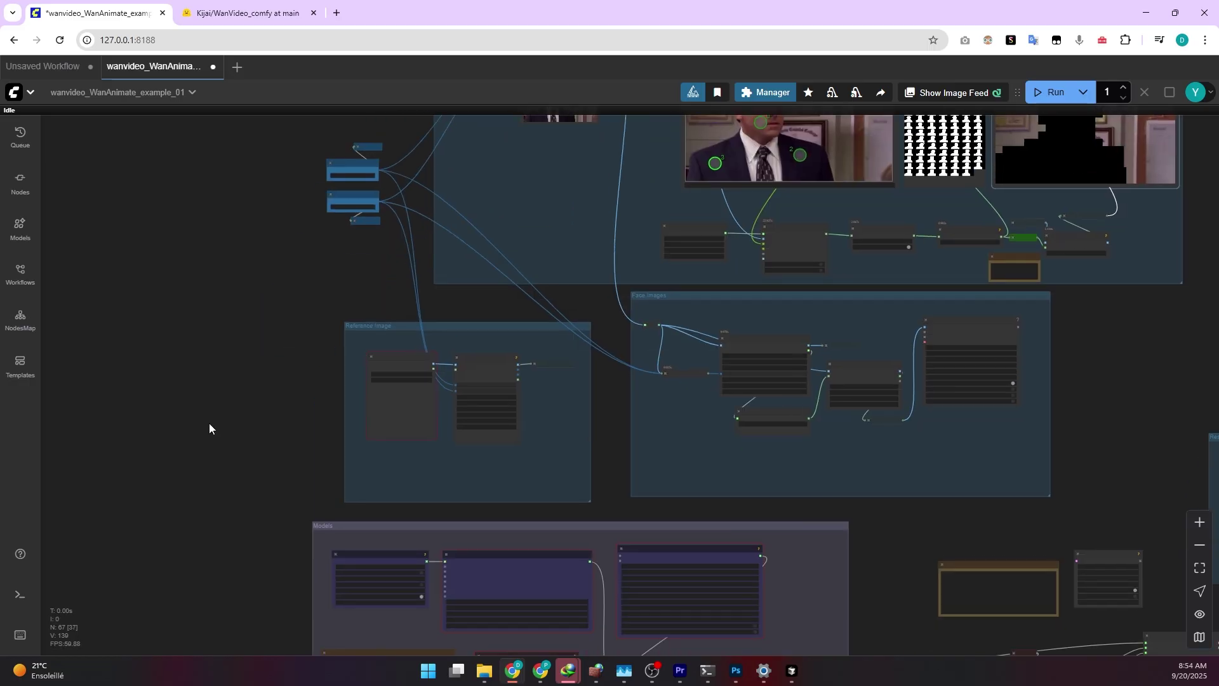
{"action": "scroll", "coordinate": [384, 420], "scroll_direction": "up", "scroll_amount": 8}
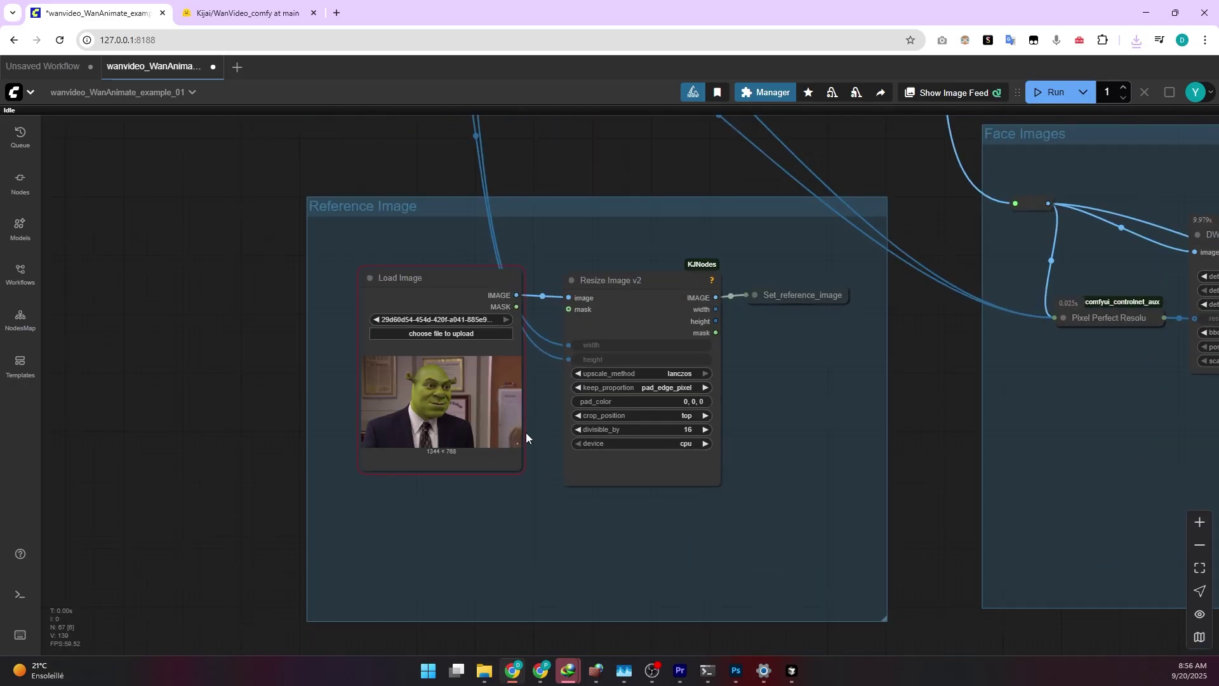
- With the Shrek reference image set, rerun the workflow via Ctrl+Enter to get face crops
{"action": "scroll", "coordinate": [445, 396], "scroll_direction": "up", "scroll_amount": 12}
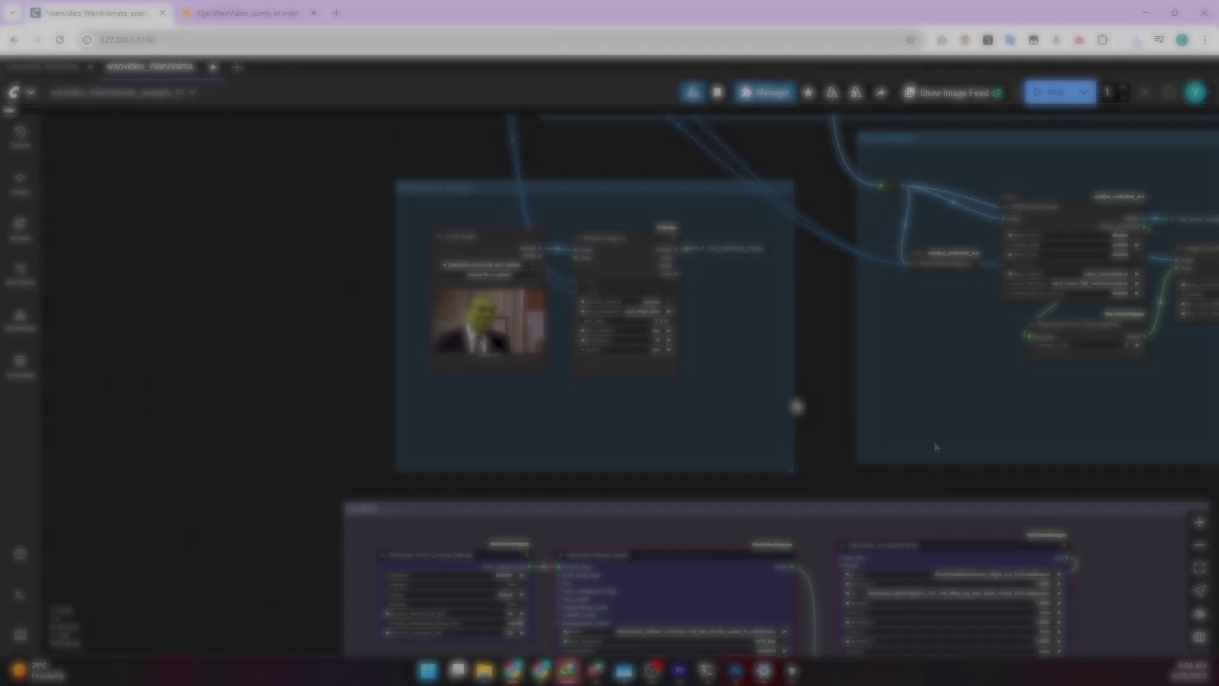
{"action": "scroll", "coordinate": [646, 292], "scroll_direction": "up", "scroll_amount": 3}
{"action": "scroll", "coordinate": [653, 283], "scroll_direction": "down", "scroll_amount": 3}
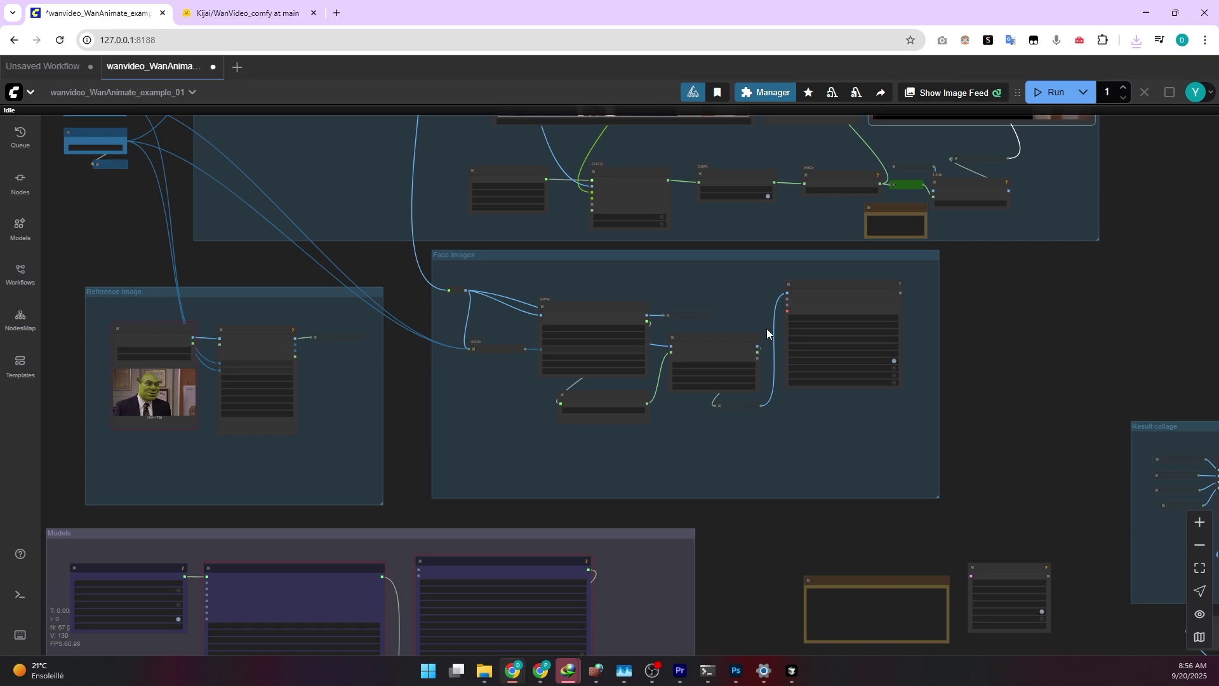
{"action": "key", "text": "ctrl+Return"}
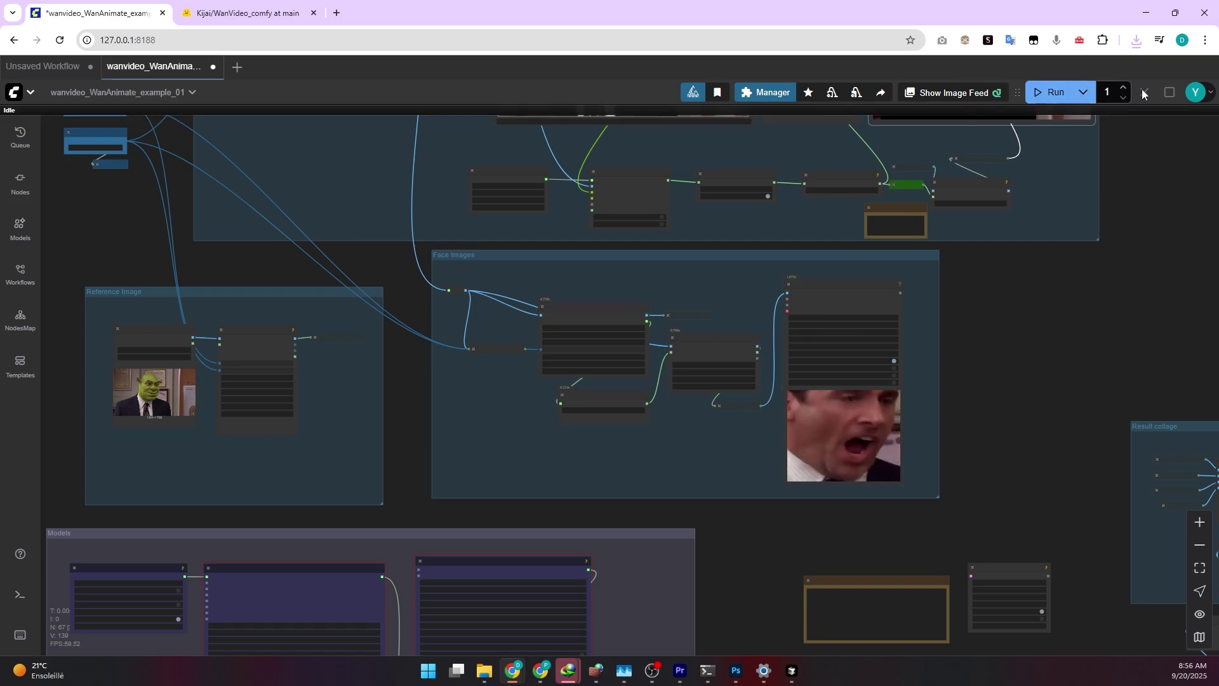
{"action": "scroll", "coordinate": [1080, 267], "scroll_direction": "down", "scroll_amount": 10}
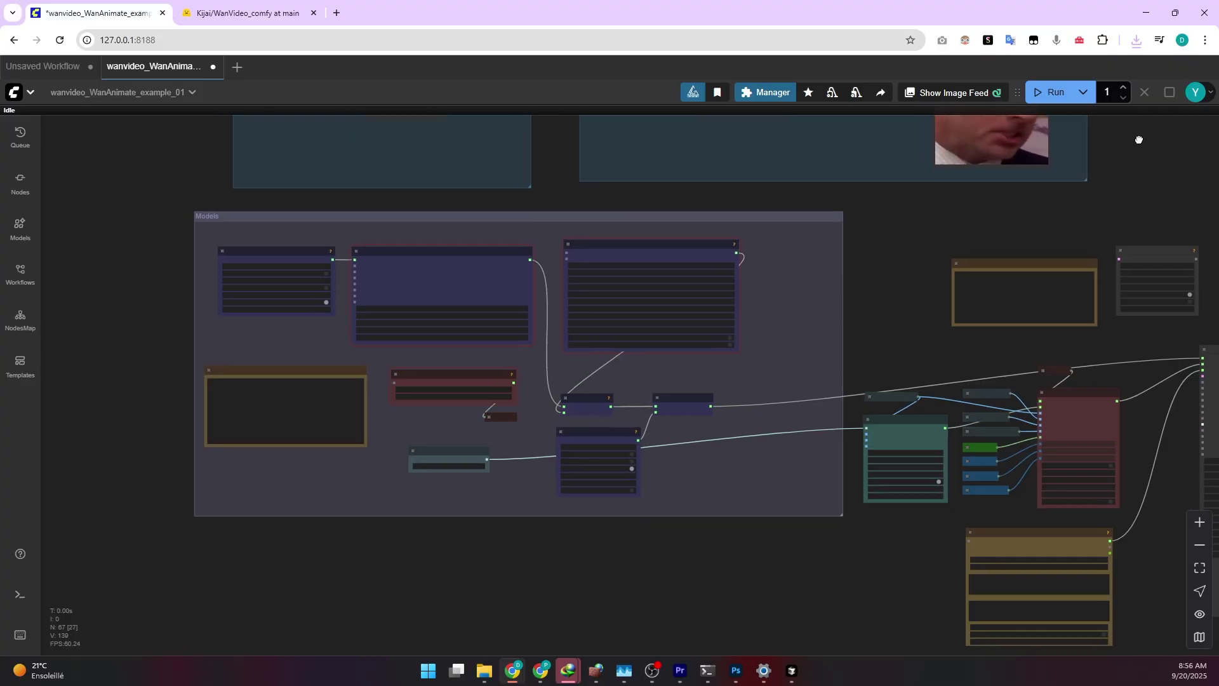
{"action": "scroll", "coordinate": [1130, 145], "scroll_direction": "left", "scroll_amount": 2}
- Enlarge the Model Links note so more of its links are visible
{"action": "scroll", "coordinate": [331, 349], "scroll_direction": "up", "scroll_amount": 8}
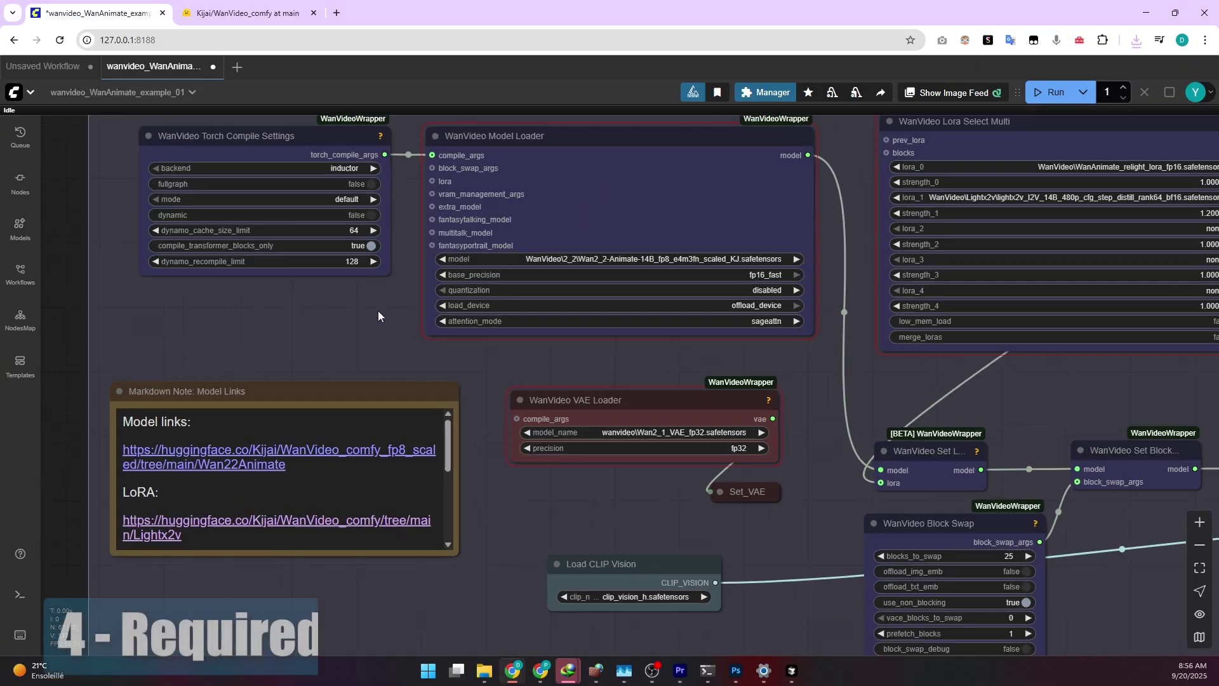
{"action": "scroll", "coordinate": [379, 316], "scroll_direction": "up", "scroll_amount": 3}
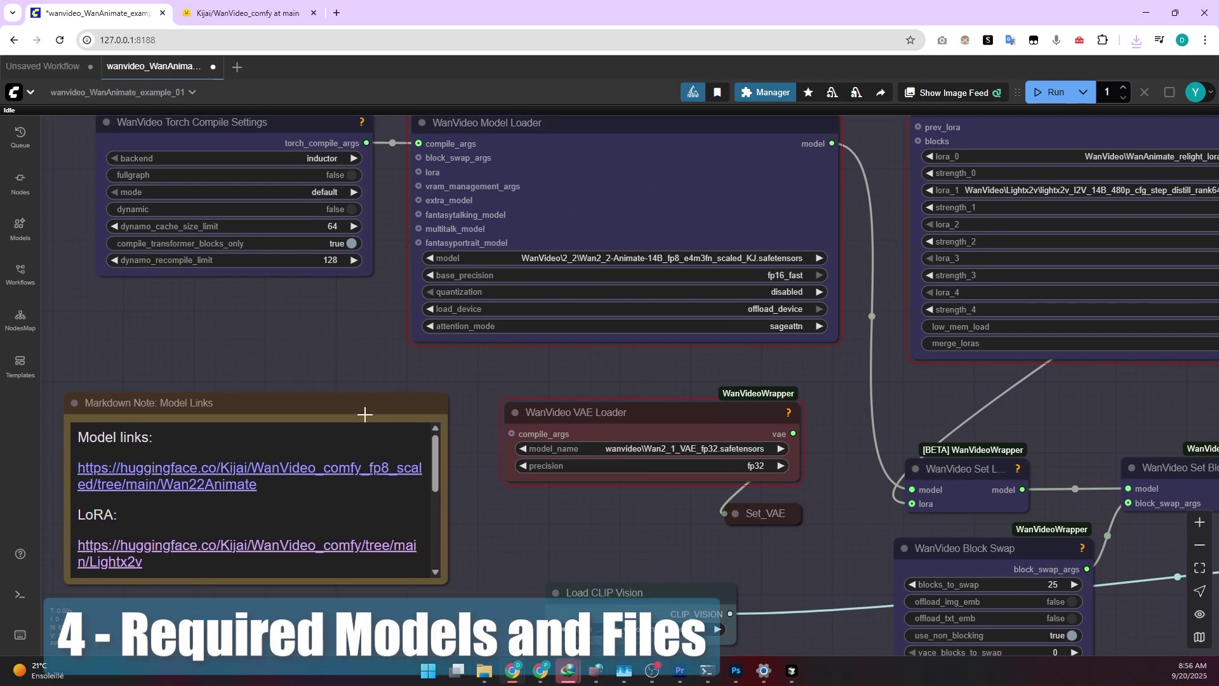
{"action": "scroll", "coordinate": [363, 451], "scroll_direction": "down", "scroll_amount": 5}
{"action": "scroll", "coordinate": [325, 504], "scroll_direction": "up", "scroll_amount": 5}
{"action": "left_click_drag", "start_coordinate": [445, 579], "coordinate": [448, 611]}
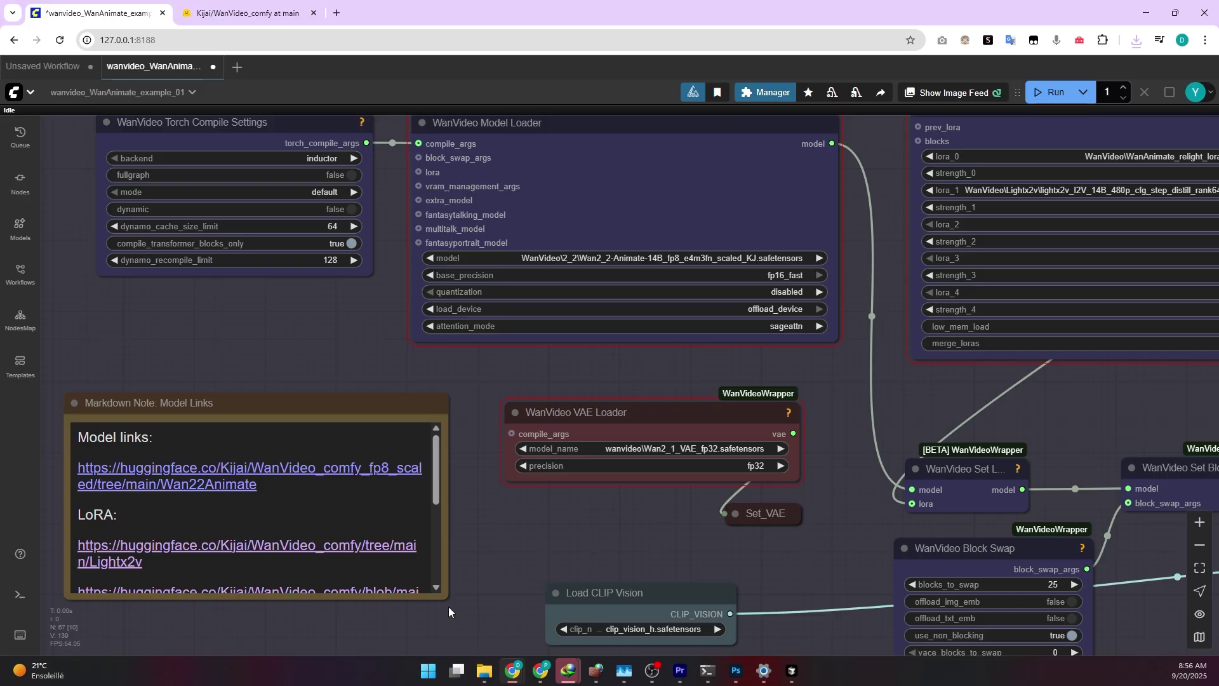
{"action": "left_click_drag", "start_coordinate": [449, 607], "coordinate": [483, 675]}
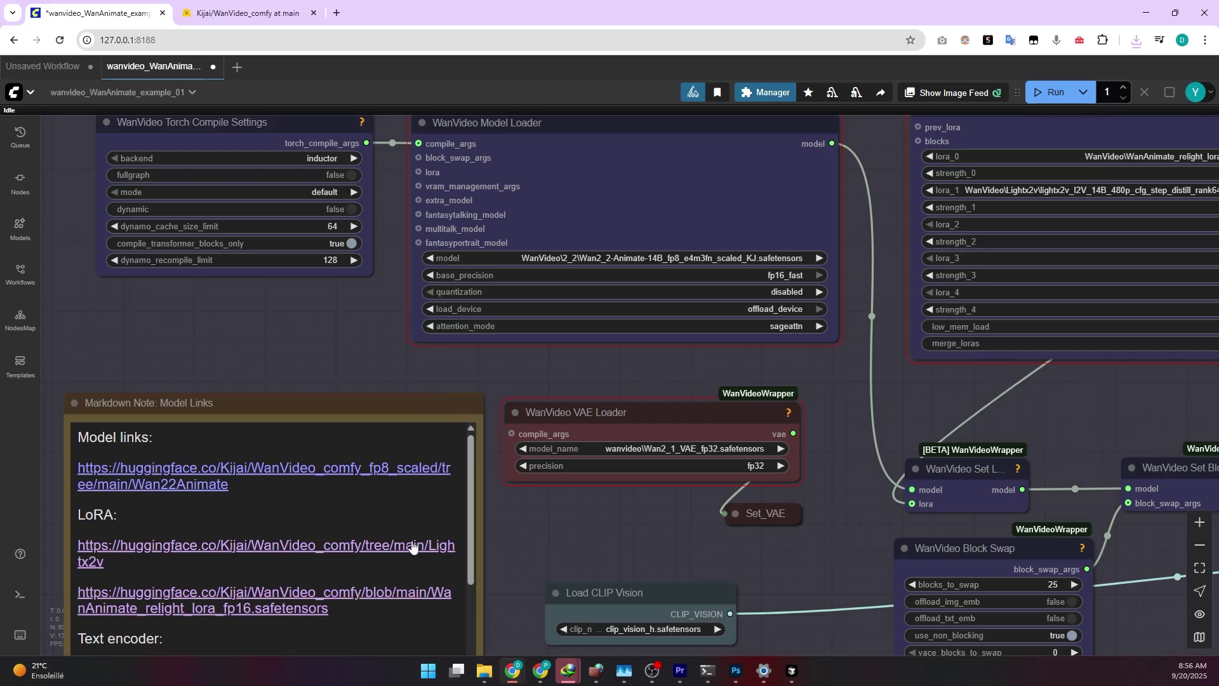
- Set the WanVideo Model Loader to Wan2_2-Animate-14B_fp8_e4m3fn_scaled_KJ.safetensors
{"action": "left_click_drag", "start_coordinate": [504, 517], "coordinate": [498, 452]}
{"action": "scroll", "coordinate": [470, 407], "scroll_direction": "down", "scroll_amount": 2}
{"action": "scroll", "coordinate": [470, 407], "scroll_direction": "up", "scroll_amount": 2}
{"action": "left_click_drag", "start_coordinate": [498, 281], "coordinate": [355, 486]}
{"action": "left_click", "coordinate": [553, 388]}
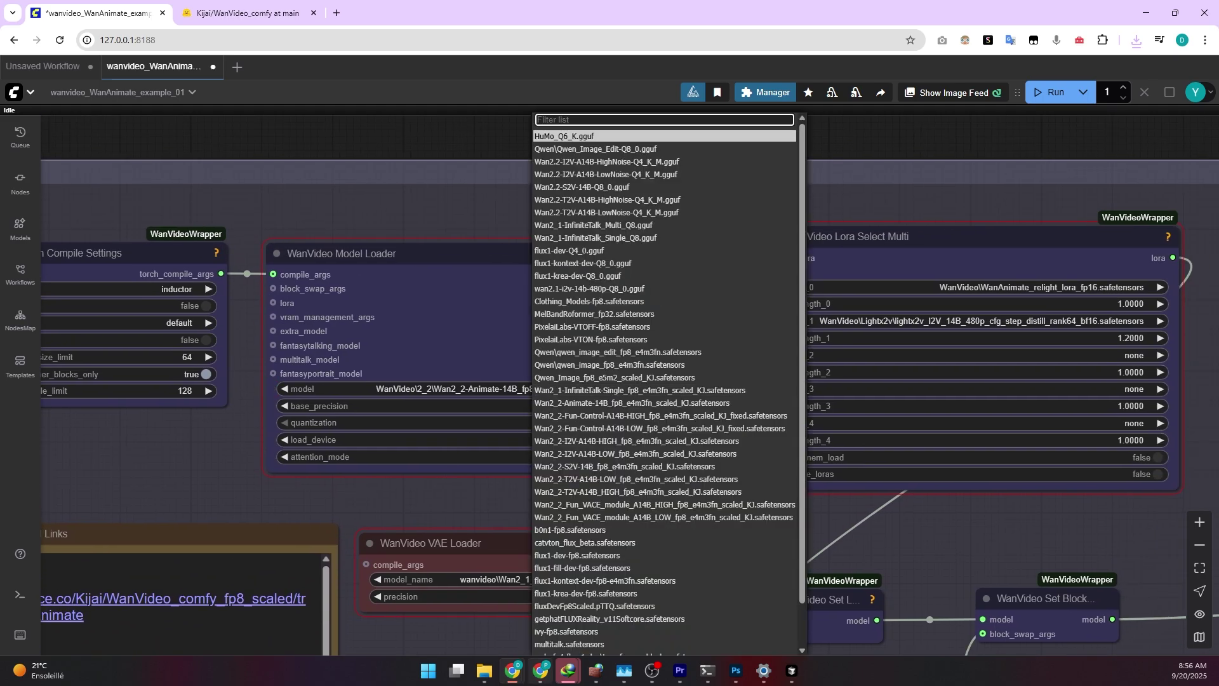
{"action": "type", "text": "animate"}
{"action": "mouse_move", "coordinate": [541, 670]}
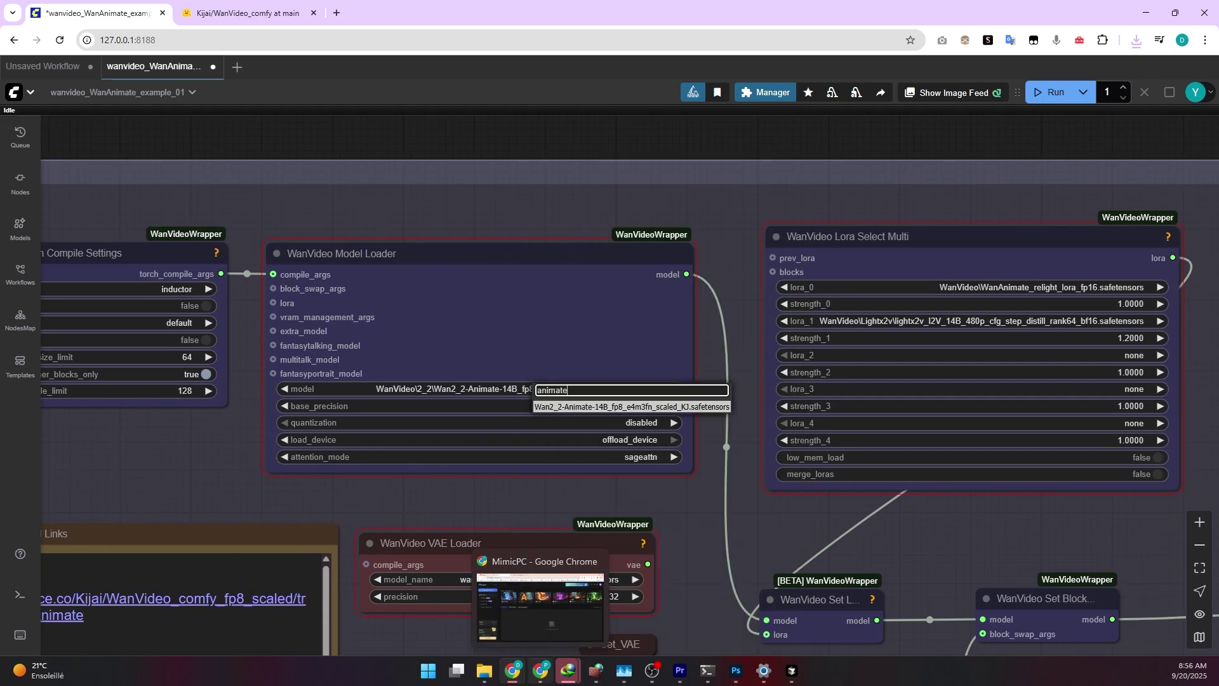
{"action": "left_click", "coordinate": [625, 407]}
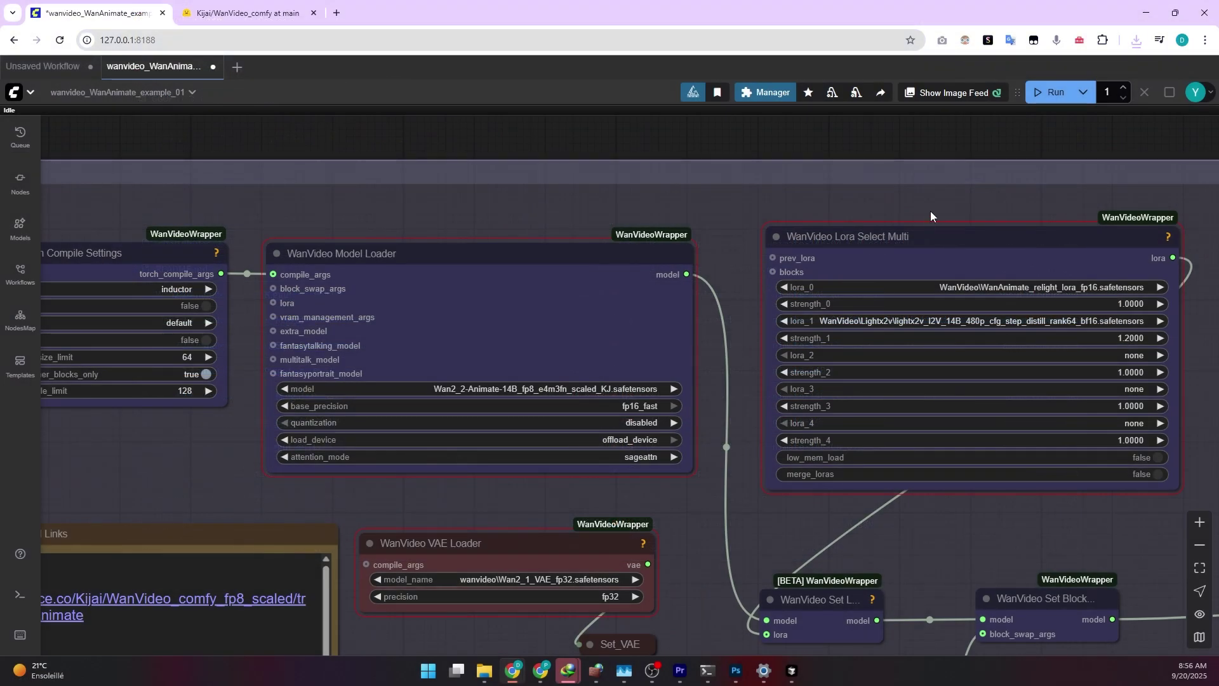
- Load the WanAnimate relight LoRA and lightx2v_I2V_14B_480p_cfg_step_distill_rank64_bf16 into the first two LoRA slots
{"action": "left_click_drag", "start_coordinate": [931, 216], "coordinate": [748, 213]}
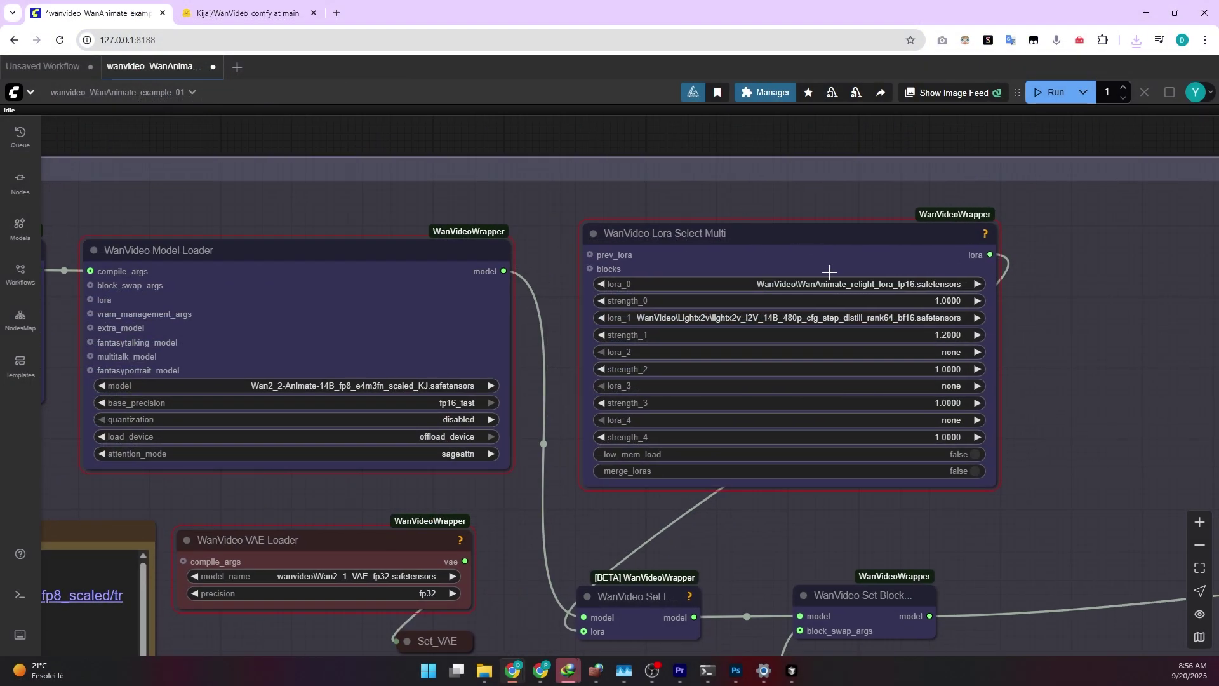
{"action": "left_click", "coordinate": [830, 284]}
{"action": "type", "text": "wanani"}
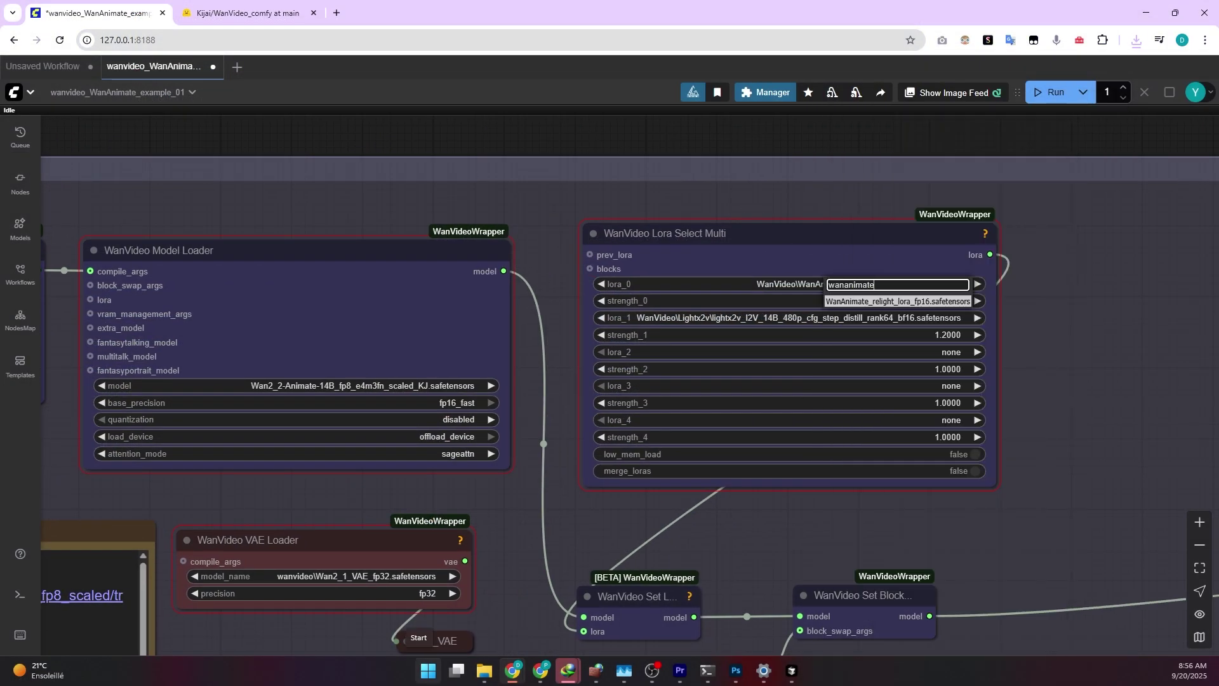
{"action": "type", "text": "mate"}
{"action": "left_click", "coordinate": [884, 301]}
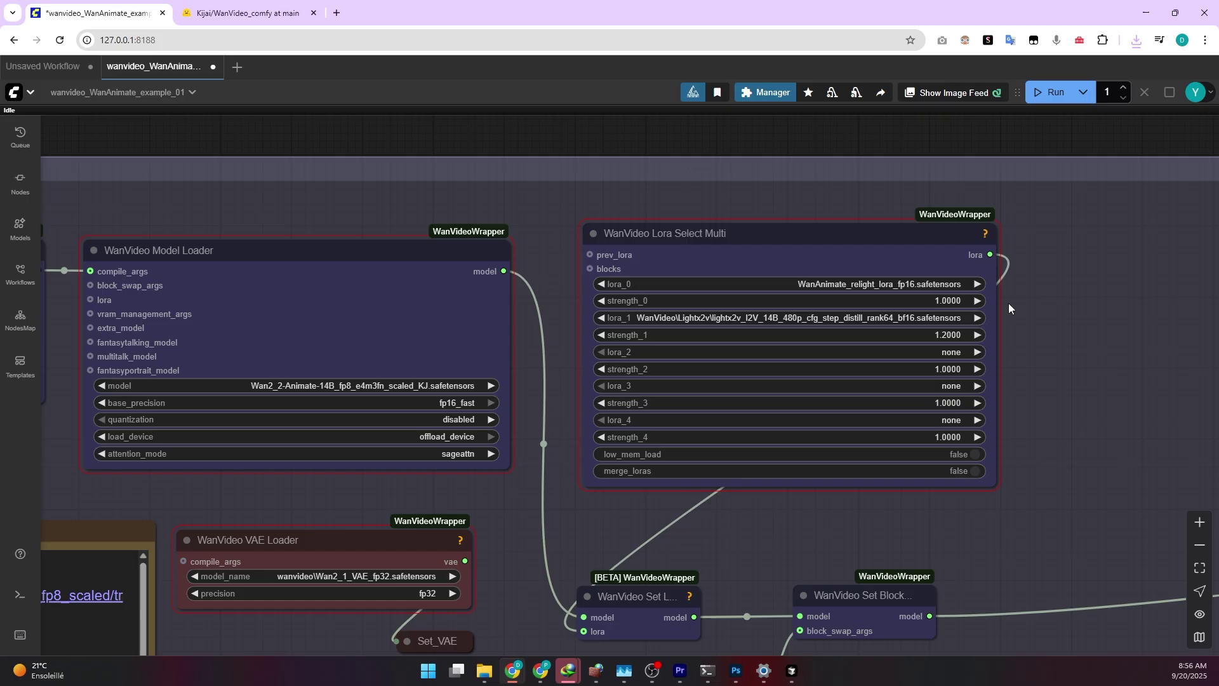
{"action": "left_click", "coordinate": [835, 324]}
{"action": "scroll", "coordinate": [939, 615], "scroll_direction": "down", "scroll_amount": 5}
{"action": "type", "text": "i2v"}
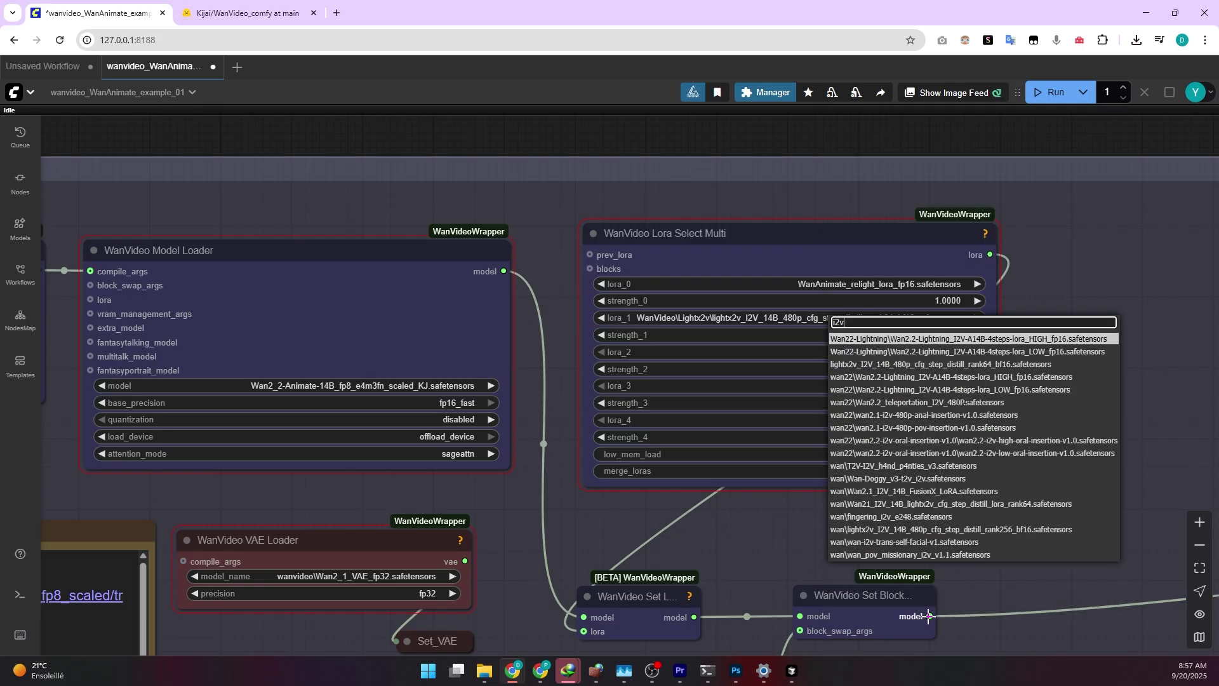
{"action": "left_click", "coordinate": [916, 365]}
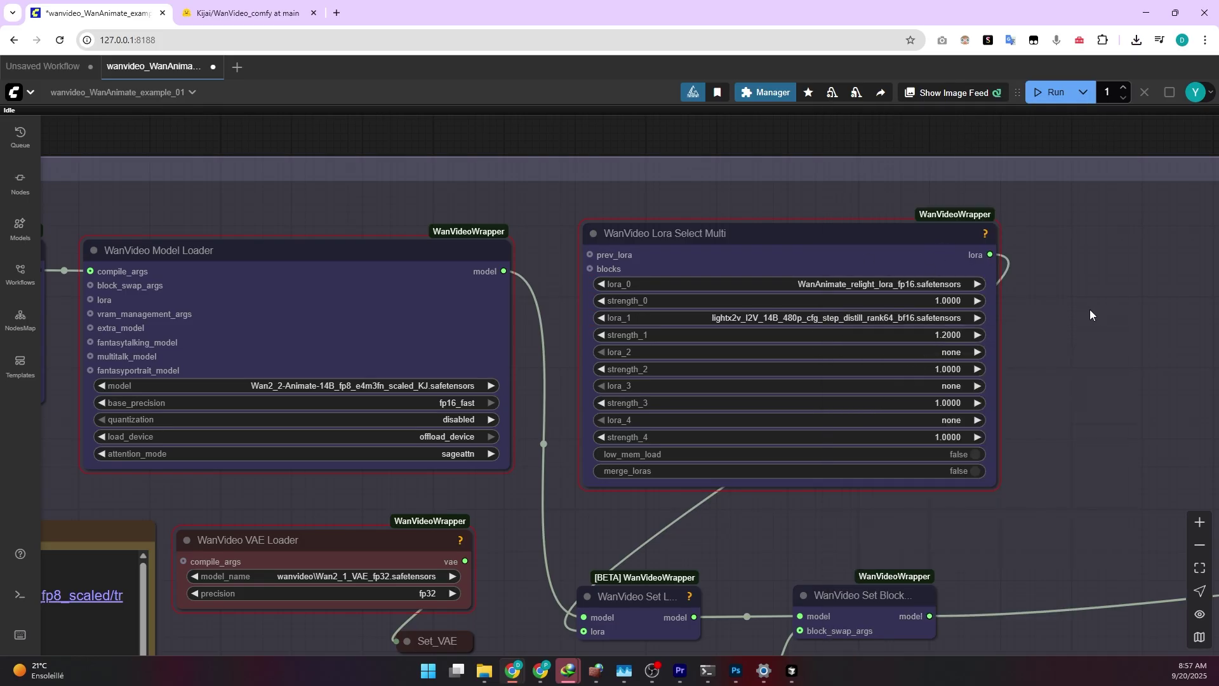
- Use Wan2_1_VAE_bf16 at bf16 precision and keep clip_vision_h as the CLIP vision model
{"action": "left_click_drag", "start_coordinate": [1026, 475], "coordinate": [1118, 199]}
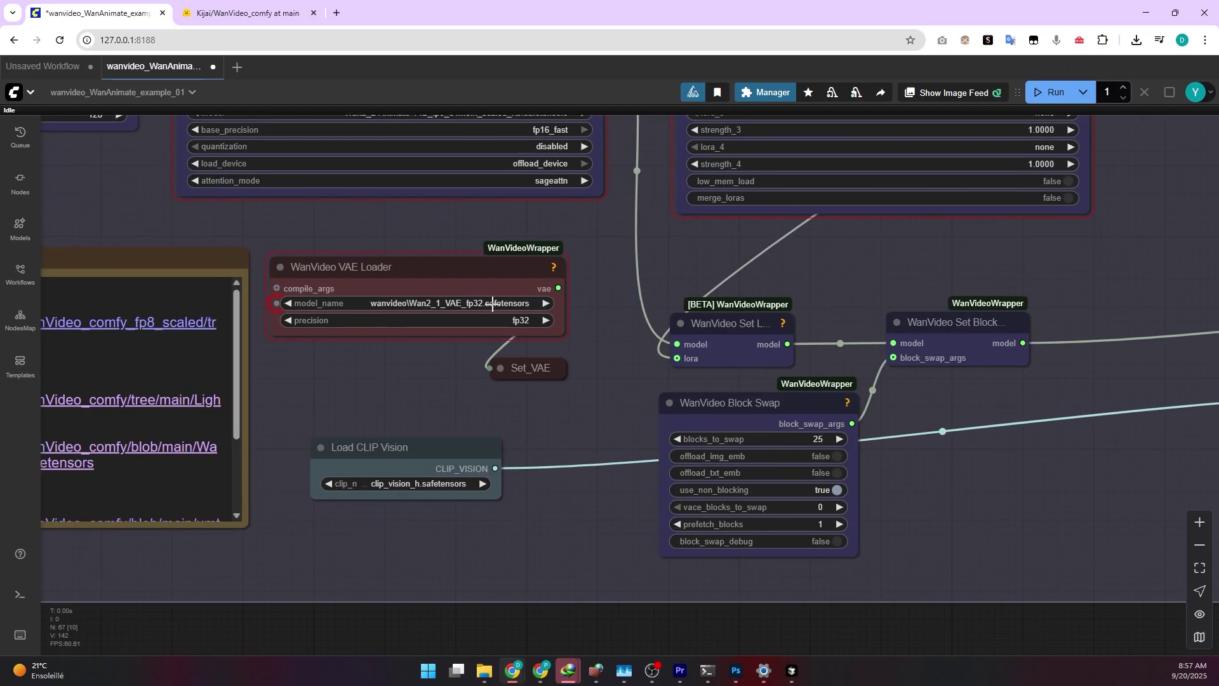
{"action": "left_click", "coordinate": [494, 303]}
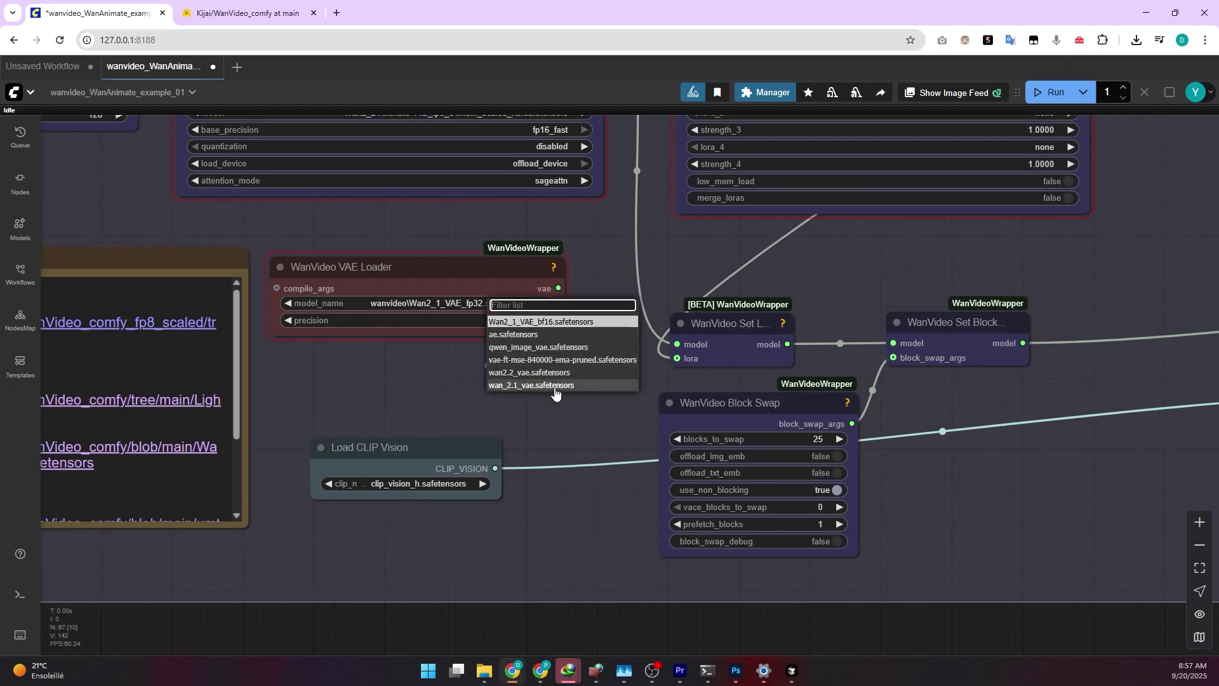
{"action": "left_click", "coordinate": [543, 322]}
{"action": "left_click", "coordinate": [526, 321]}
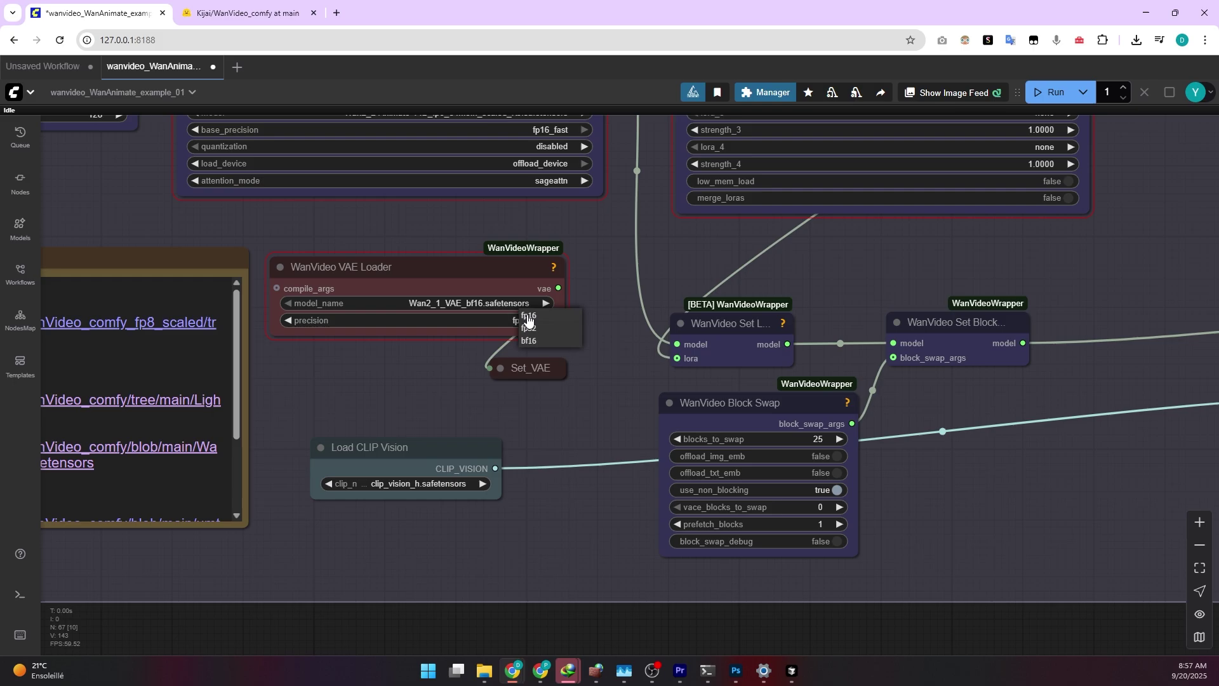
{"action": "left_click", "coordinate": [548, 347]}
{"action": "scroll", "coordinate": [575, 426], "scroll_direction": "down", "scroll_amount": 1}
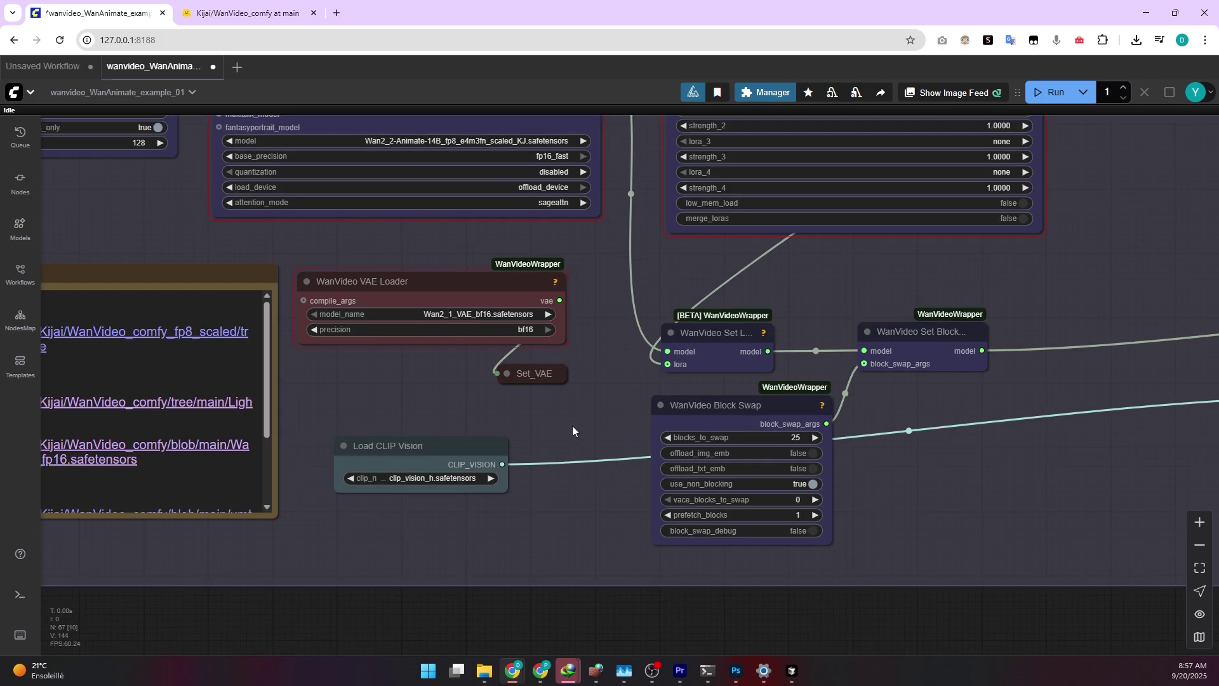
{"action": "left_click", "coordinate": [439, 478]}
{"action": "left_click", "coordinate": [490, 550]}
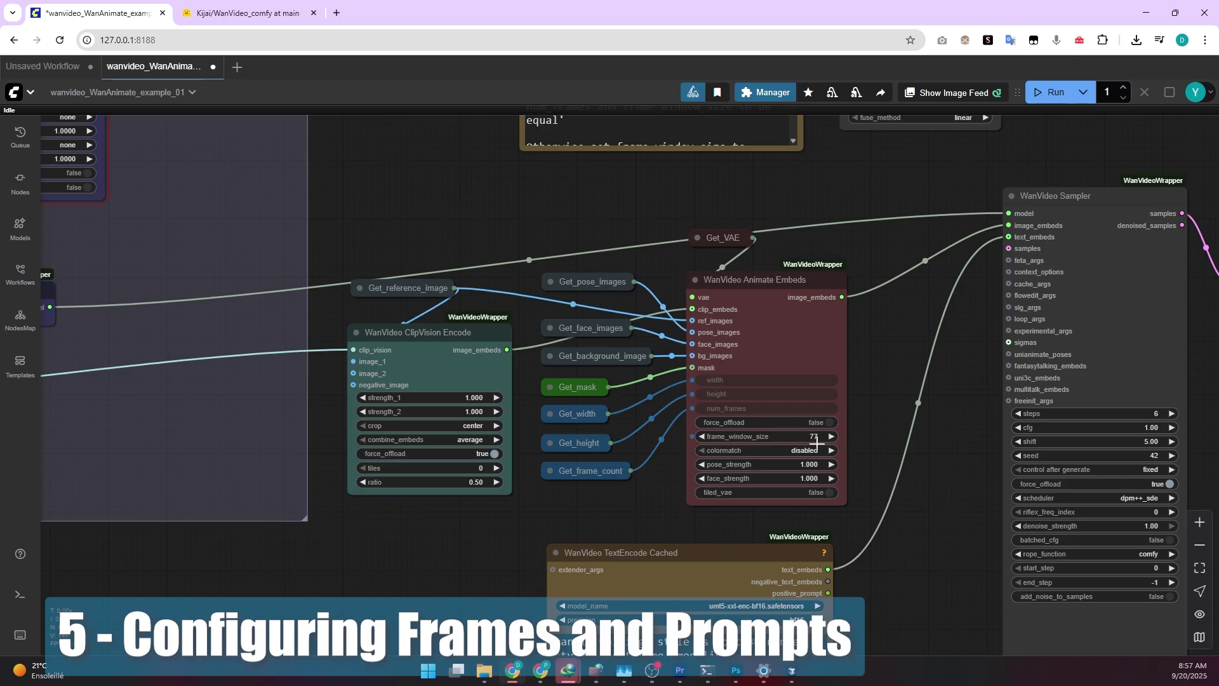
- Enter 83 as the WanVideo Animate Embeds frame_window_size value
{"action": "left_click", "coordinate": [816, 436]}
{"action": "left_click", "coordinate": [970, 376]}
{"action": "scroll", "coordinate": [951, 364], "scroll_direction": "down", "scroll_amount": 10}
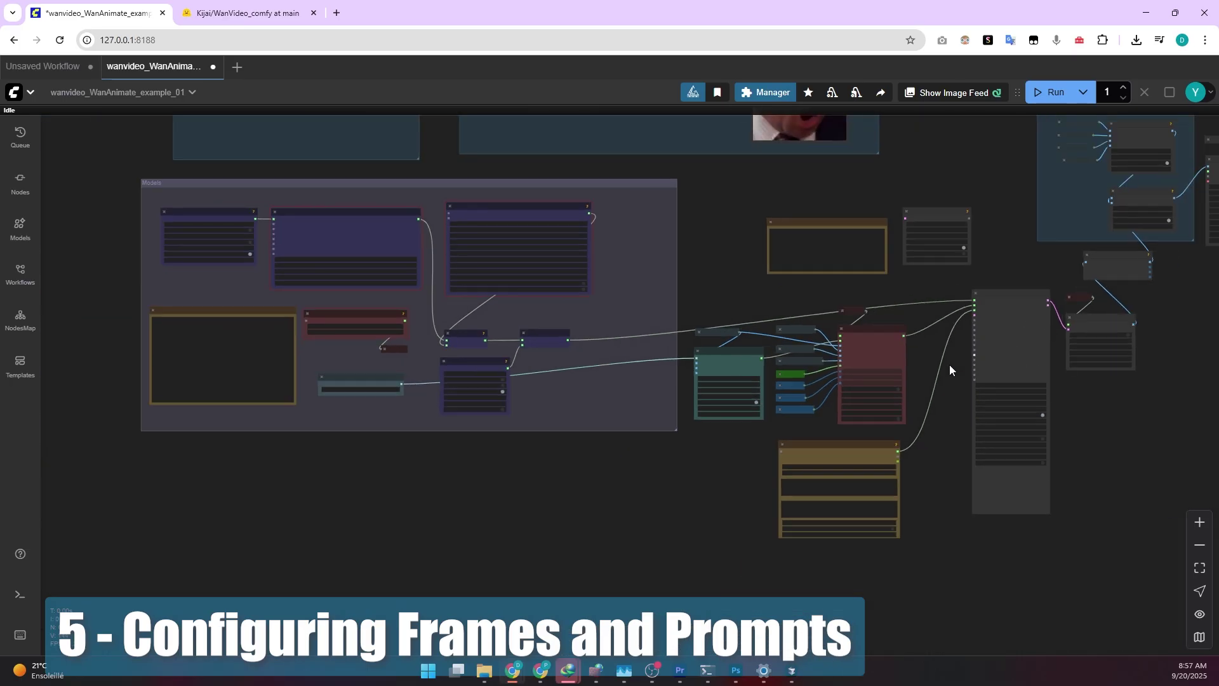
{"action": "scroll", "coordinate": [591, 282], "scroll_direction": "up", "scroll_amount": 3}
{"action": "scroll", "coordinate": [670, 293], "scroll_direction": "up", "scroll_amount": 6}
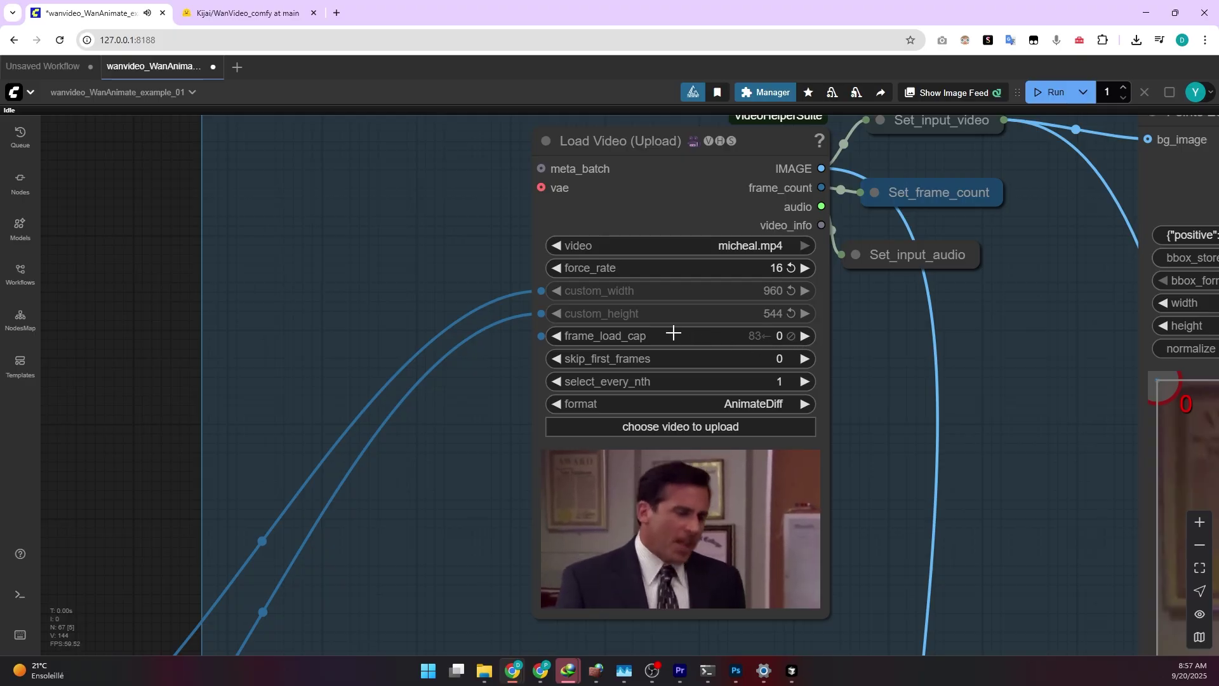
{"action": "scroll", "coordinate": [355, 386], "scroll_direction": "down", "scroll_amount": 10}
{"action": "scroll", "coordinate": [356, 386], "scroll_direction": "down", "scroll_amount": 3}
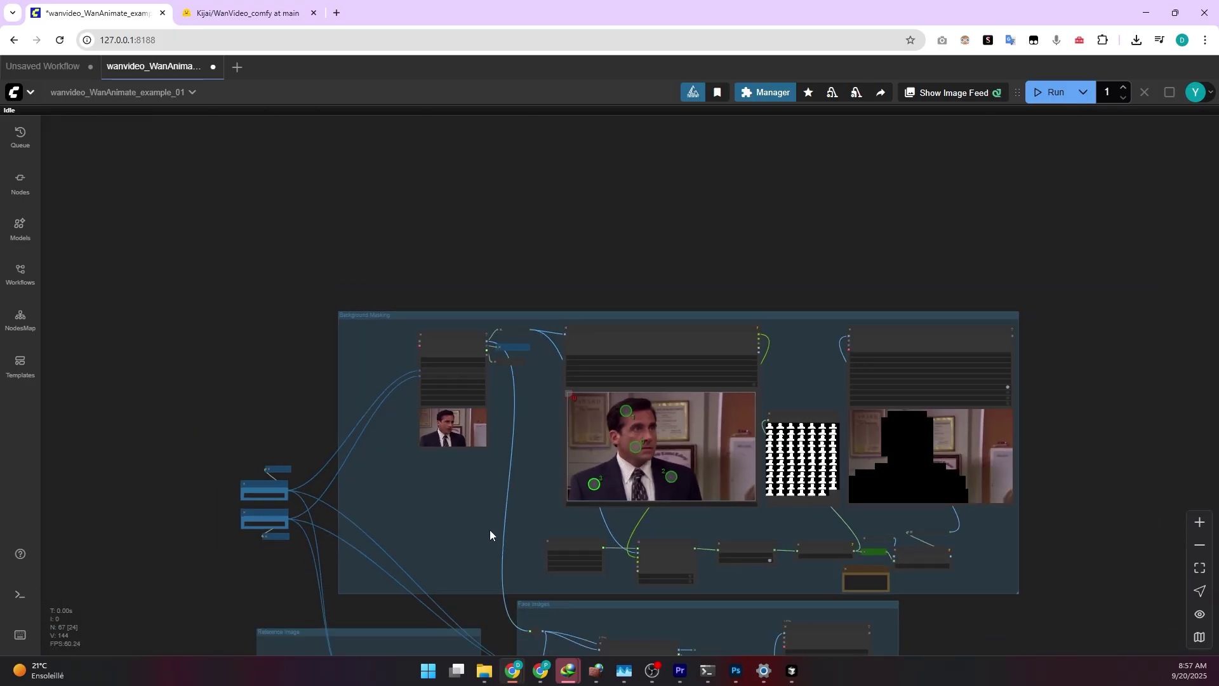
{"action": "left_click_drag", "start_coordinate": [489, 533], "coordinate": [381, 79]}
{"action": "scroll", "coordinate": [860, 612], "scroll_direction": "up", "scroll_amount": 3}
{"action": "scroll", "coordinate": [792, 506], "scroll_direction": "up", "scroll_amount": 10}
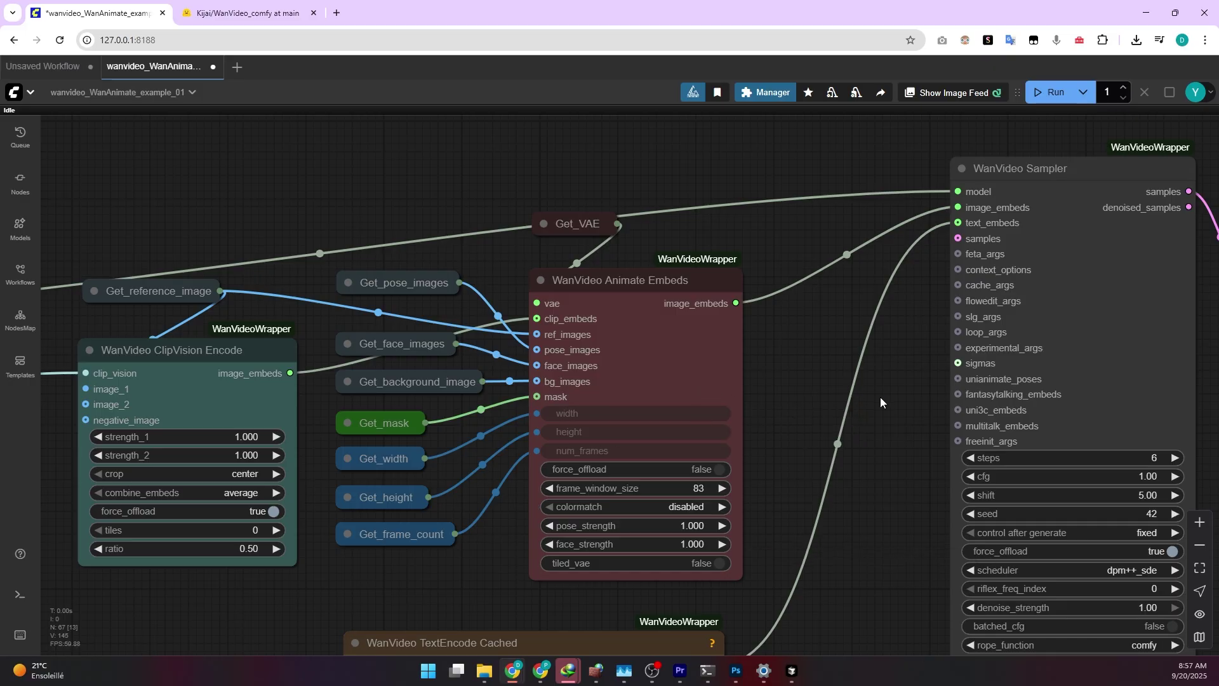
{"action": "scroll", "coordinate": [880, 398], "scroll_direction": "down", "scroll_amount": 8}
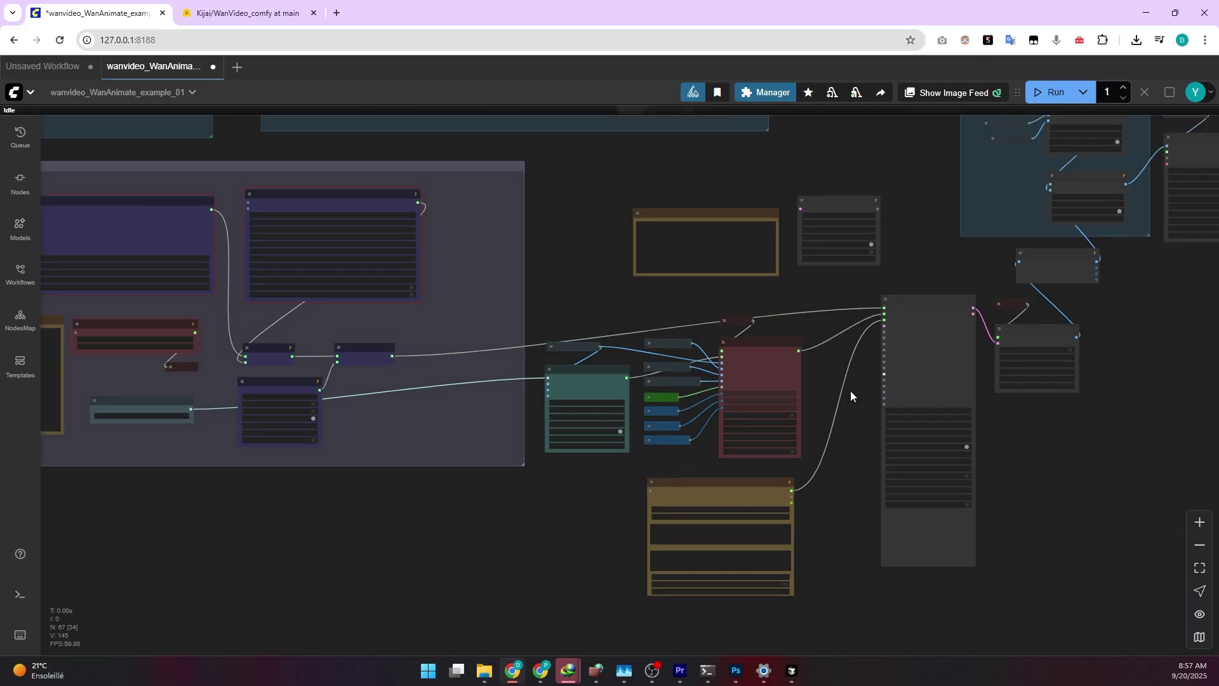
{"action": "scroll", "coordinate": [719, 574], "scroll_direction": "up", "scroll_amount": 8}
{"action": "scroll", "coordinate": [723, 524], "scroll_direction": "up", "scroll_amount": 3}
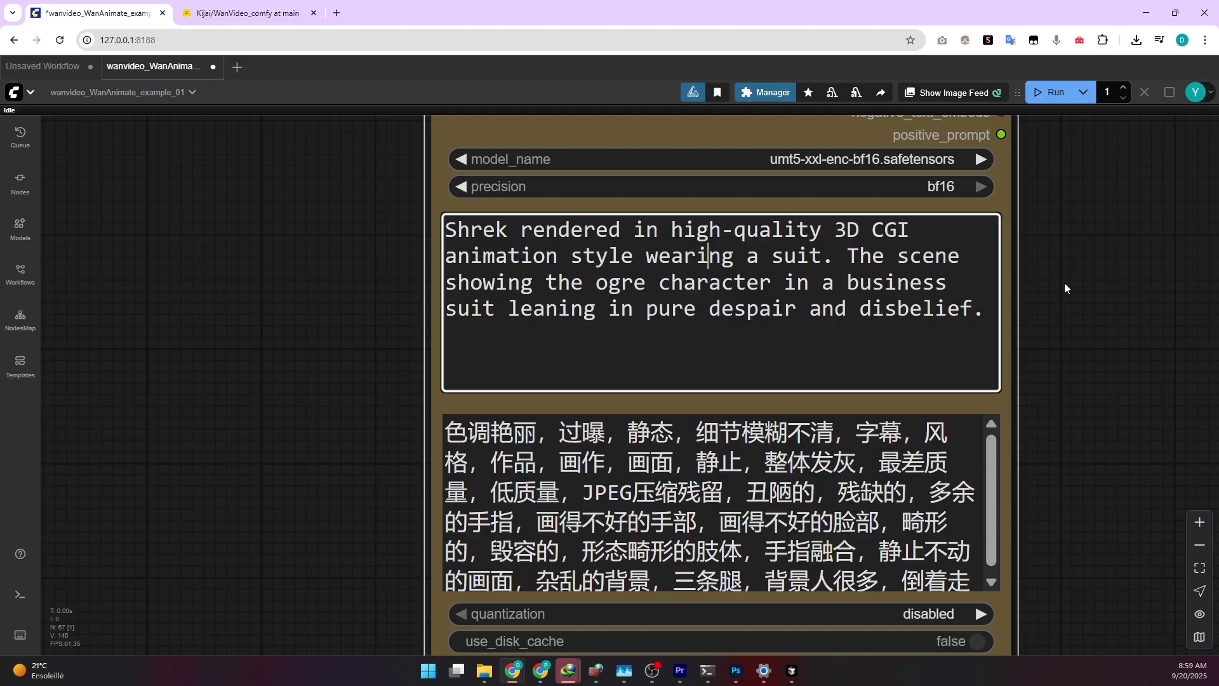
- Finish the positive prompt: Shrek in 3D CGI, business suit, pure despair and disbelief
{"action": "left_click", "coordinate": [1152, 348]}
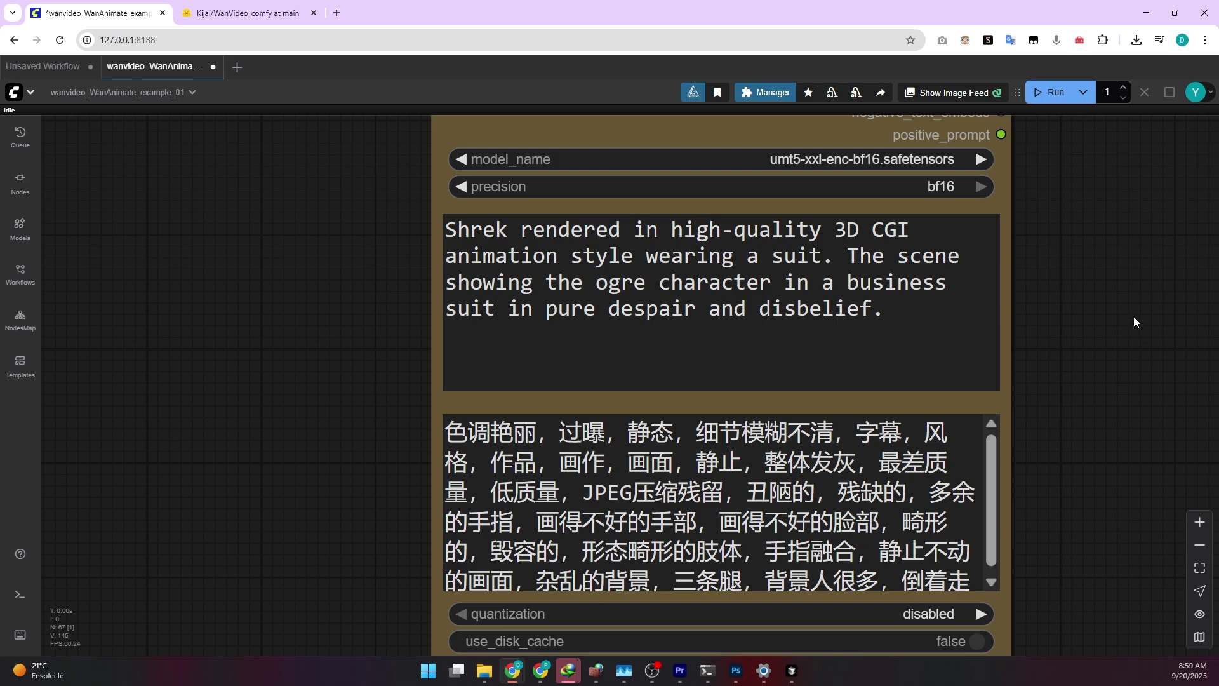
{"action": "scroll", "coordinate": [1141, 311], "scroll_direction": "down", "scroll_amount": 5}
{"action": "scroll", "coordinate": [604, 533], "scroll_direction": "up", "scroll_amount": 3}
{"action": "left_click_drag", "start_coordinate": [604, 533], "coordinate": [524, 604]}
{"action": "scroll", "coordinate": [627, 582], "scroll_direction": "down", "scroll_amount": 10}
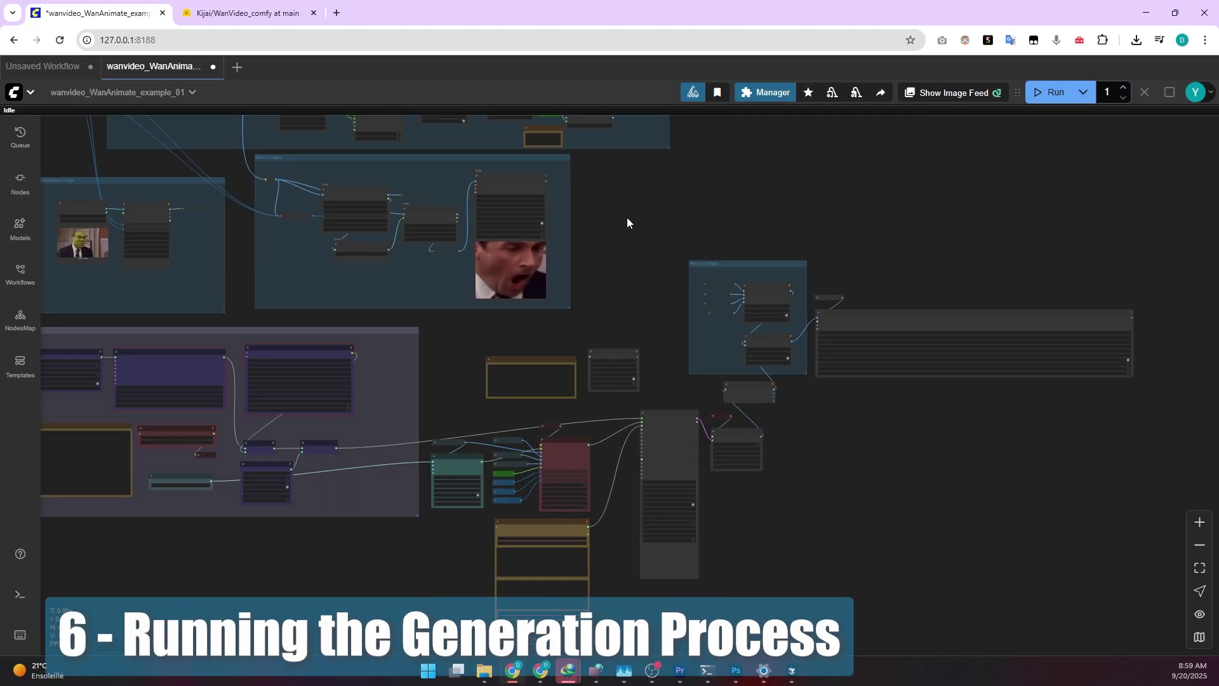
- Run the workflow and follow the logs until 85 frames at 832x480 finish in 285.63 seconds
{"action": "left_click_drag", "start_coordinate": [627, 222], "coordinate": [703, 377]}
{"action": "scroll", "coordinate": [791, 269], "scroll_direction": "down", "scroll_amount": 2}
{"action": "scroll", "coordinate": [792, 269], "scroll_direction": "down", "scroll_amount": 1}
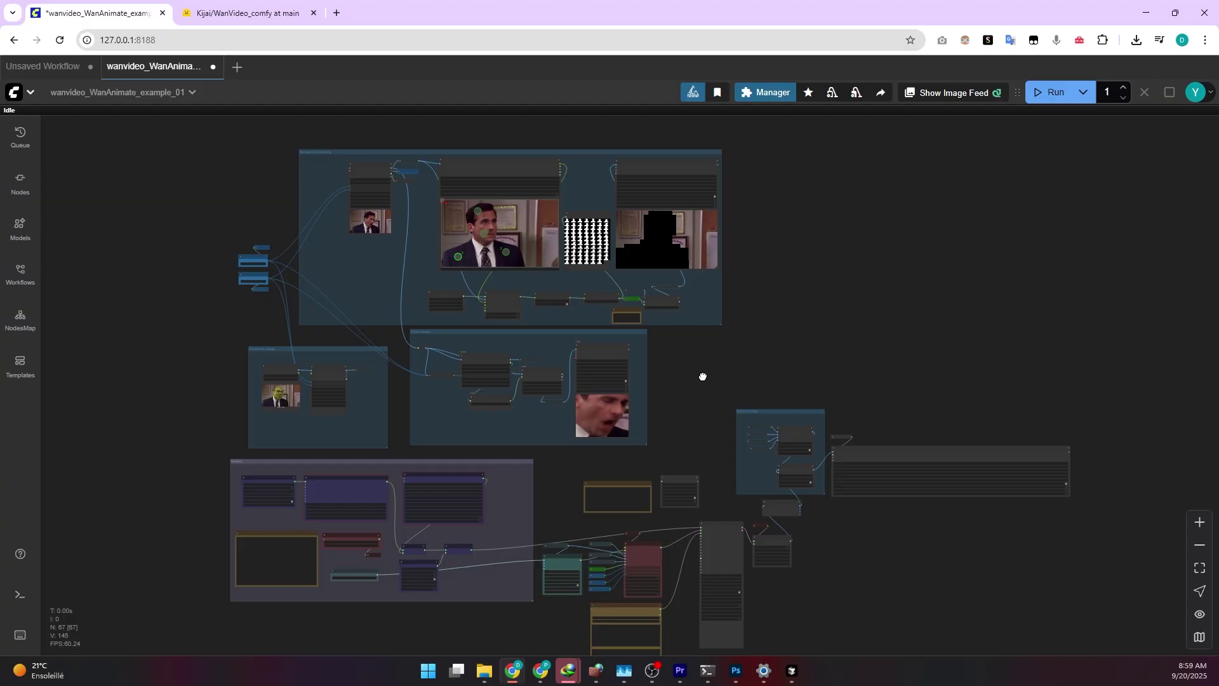
{"action": "left_click", "coordinate": [1056, 90]}
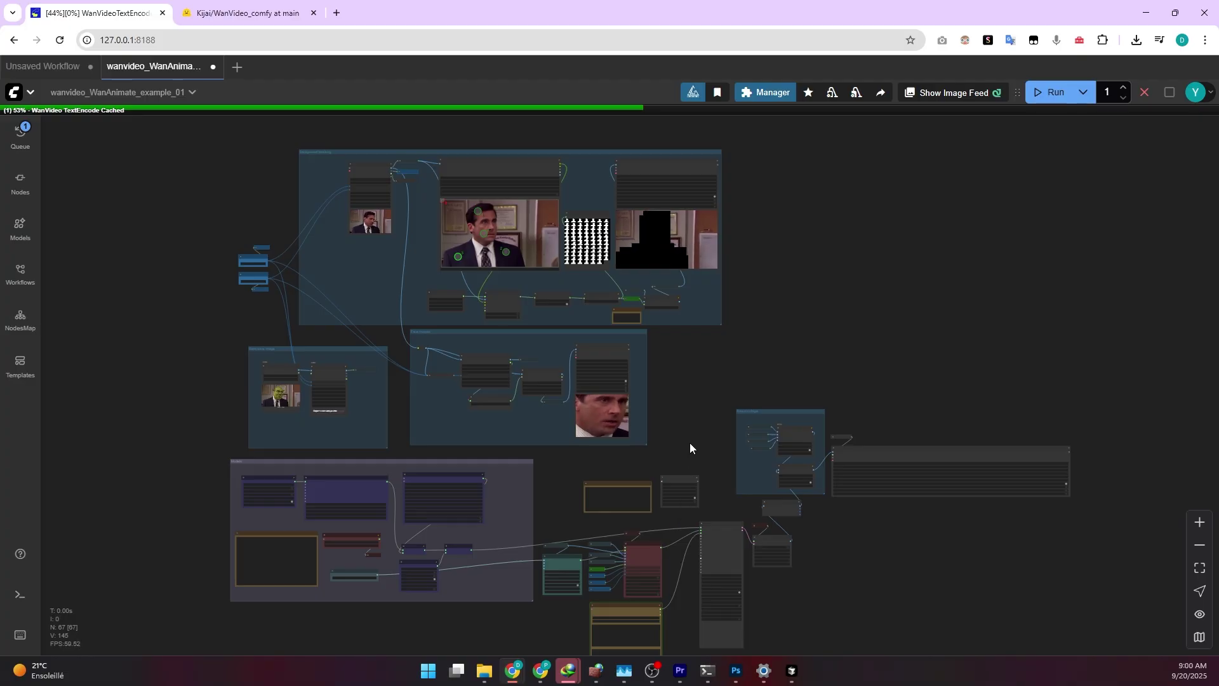
{"action": "left_click_drag", "start_coordinate": [691, 449], "coordinate": [696, 378]}
{"action": "key", "text": "."}
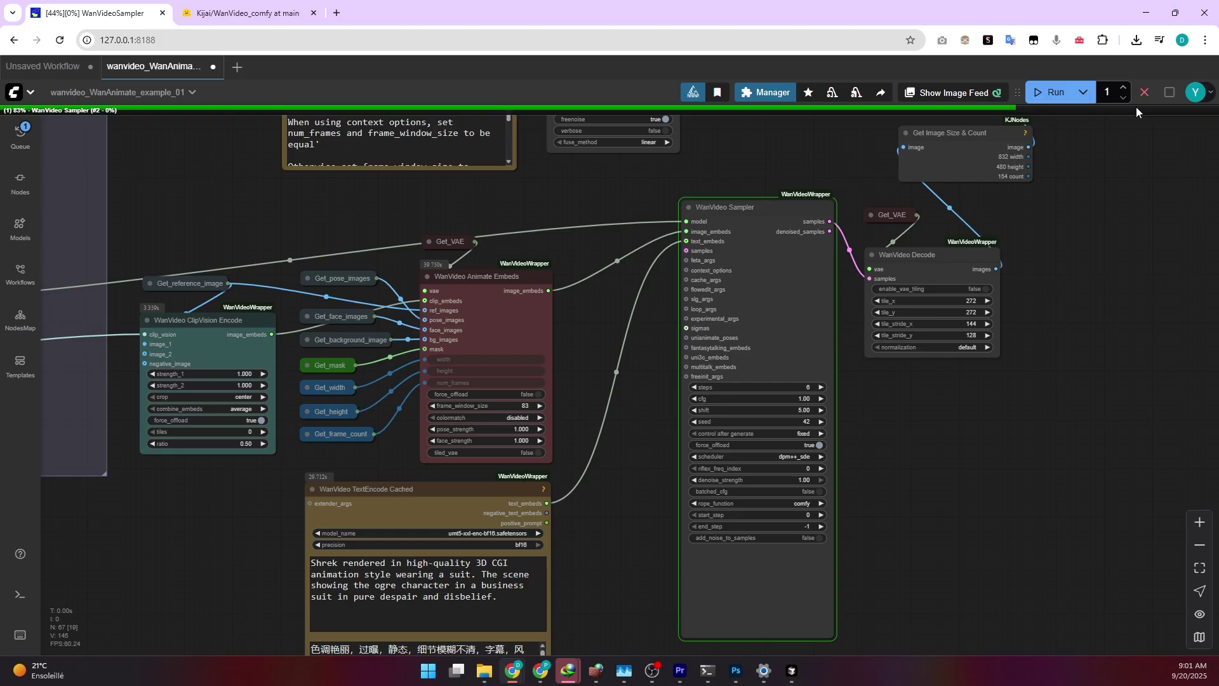
{"action": "key", "text": "ctrl+grave"}
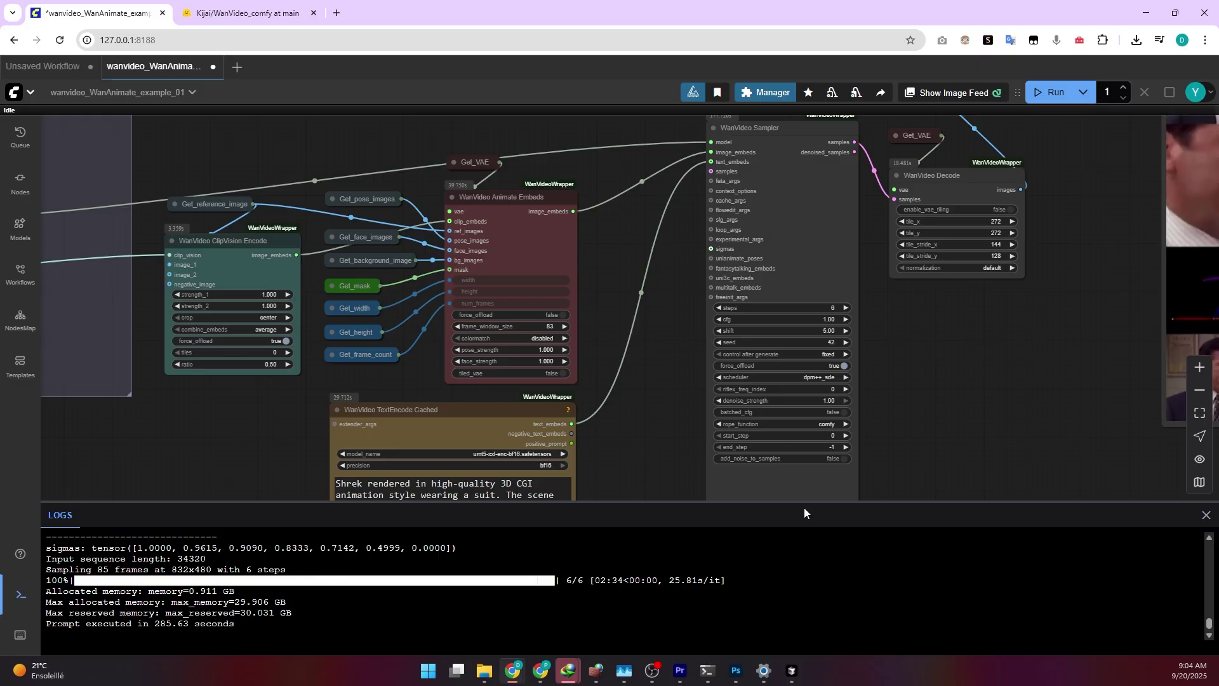
- Close the execution Logs panel
{"action": "scroll", "coordinate": [683, 310], "scroll_direction": "down", "scroll_amount": 5}
{"action": "scroll", "coordinate": [707, 414], "scroll_direction": "up", "scroll_amount": 2}
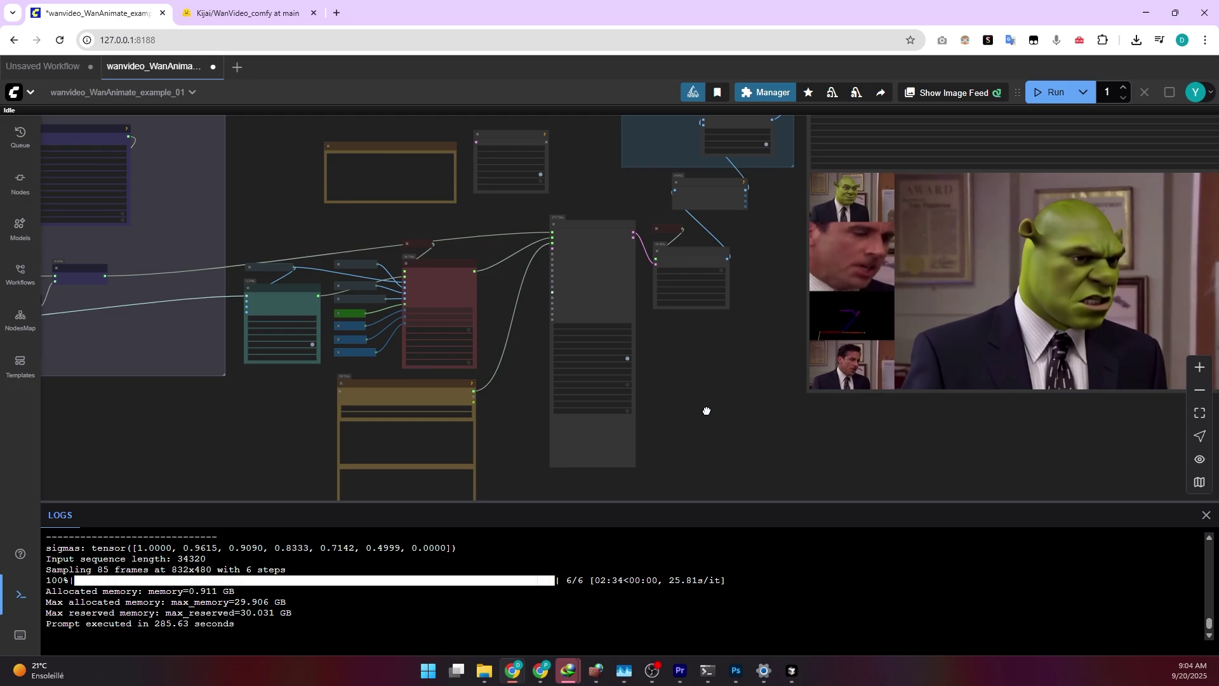
{"action": "left_click_drag", "start_coordinate": [1066, 484], "coordinate": [906, 380]}
{"action": "scroll", "coordinate": [970, 243], "scroll_direction": "up", "scroll_amount": 3}
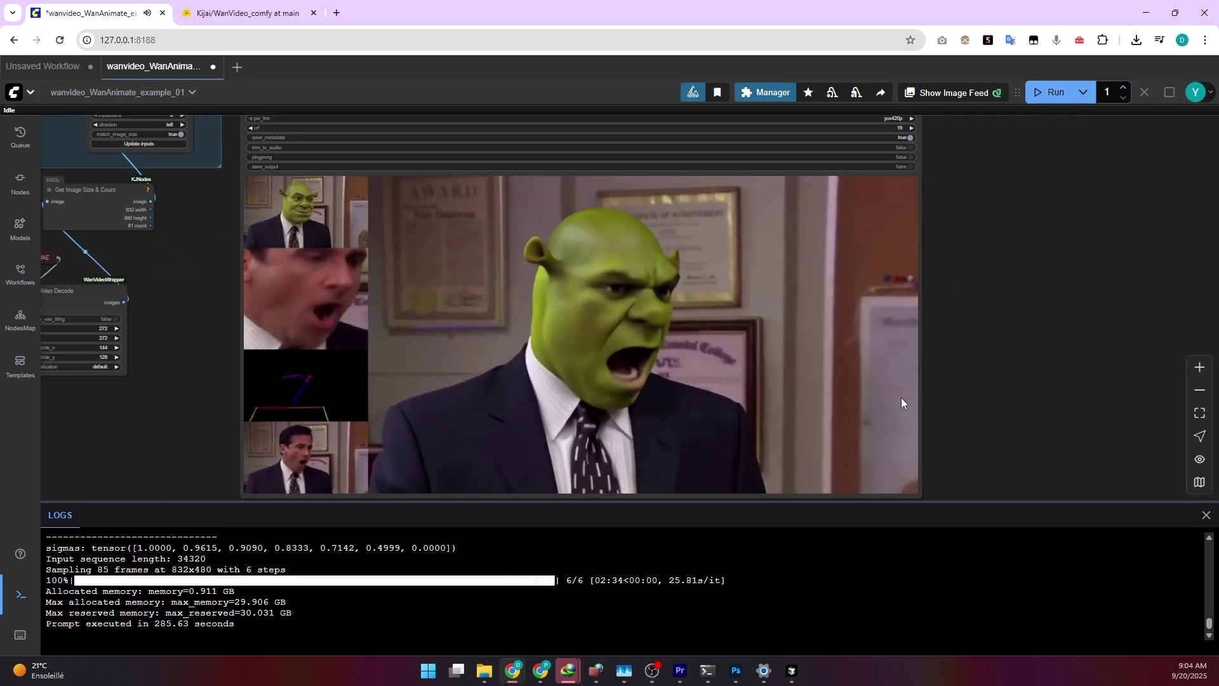
{"action": "left_click", "coordinate": [1206, 515]}
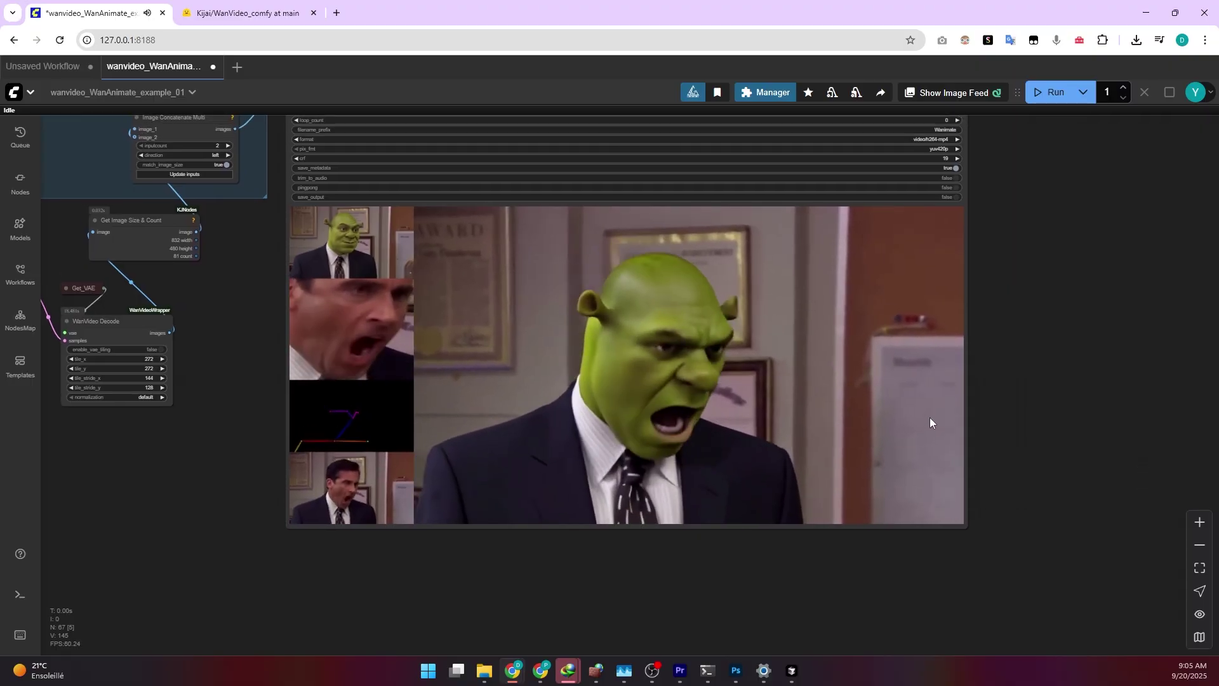
- Change the Video Combine filename prefix to Wanimate/wananimate
{"action": "left_click_drag", "start_coordinate": [229, 304], "coordinate": [368, 459]}
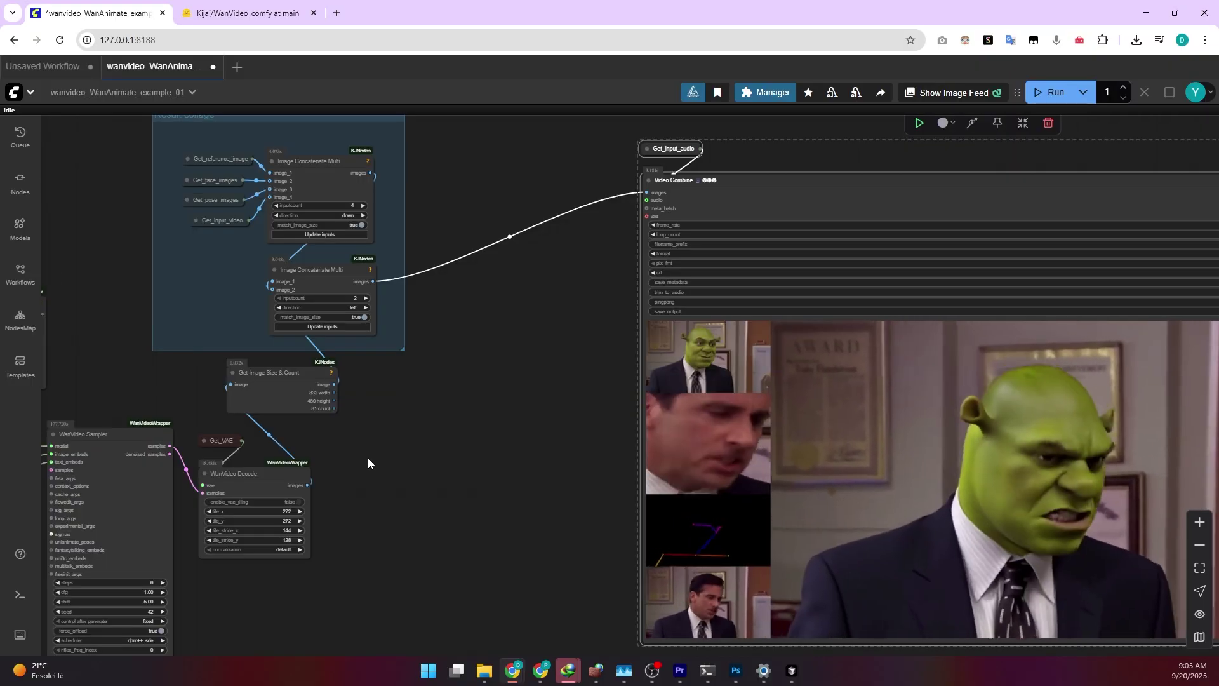
{"action": "left_click_drag", "start_coordinate": [560, 298], "coordinate": [455, 406]}
{"action": "scroll", "coordinate": [455, 406], "scroll_direction": "down", "scroll_amount": 3}
{"action": "scroll", "coordinate": [594, 350], "scroll_direction": "up", "scroll_amount": 4}
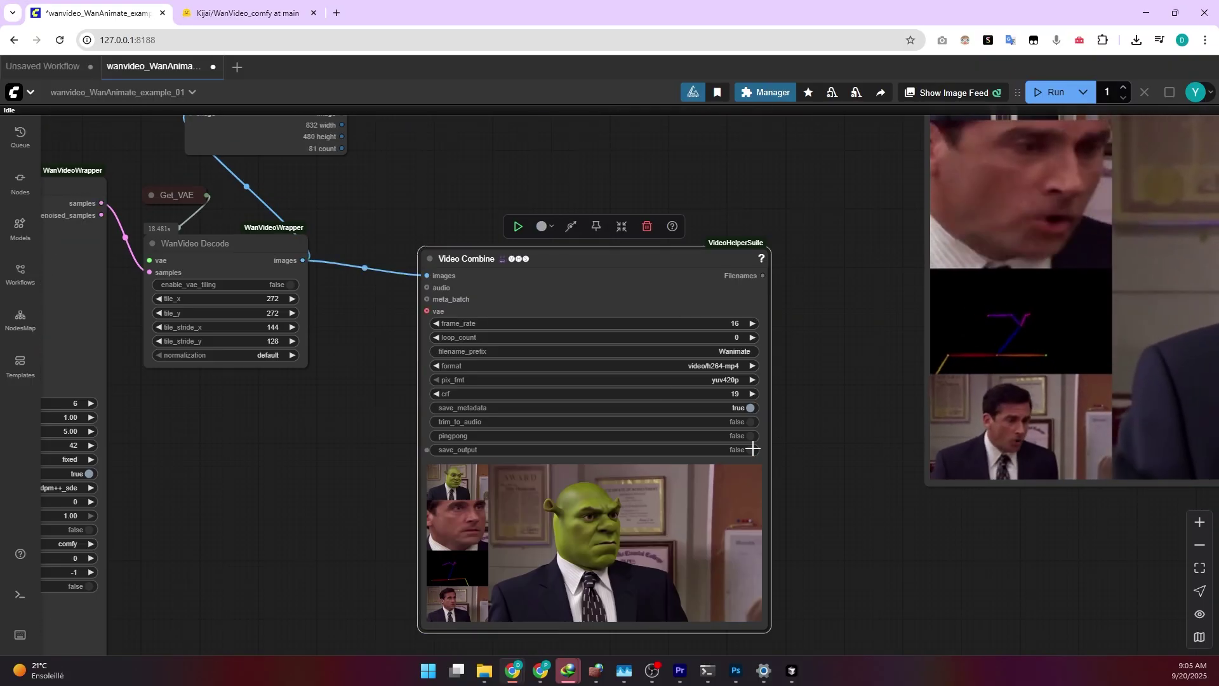
{"action": "left_click", "coordinate": [736, 351]}
{"action": "key", "text": "End"}
{"action": "type", "text": "/wananimate"}
{"action": "key", "text": "Return"}
{"action": "scroll", "coordinate": [955, 447], "scroll_direction": "up", "scroll_amount": 2}
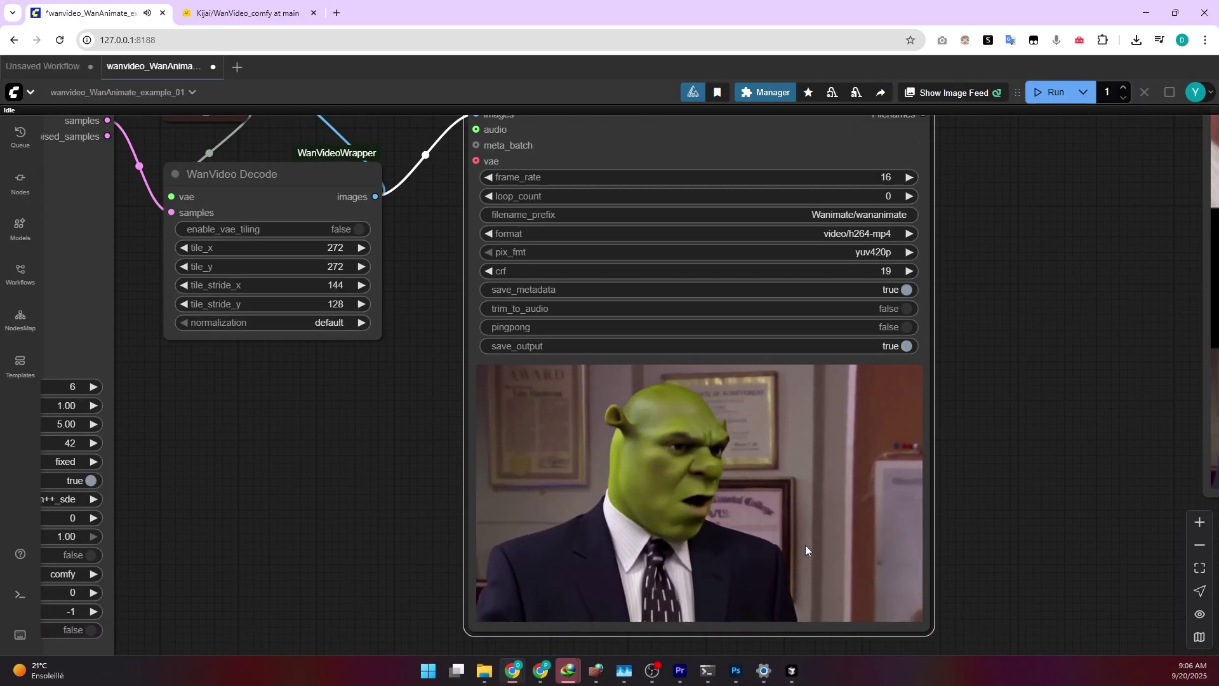
- Save the Video Combine preview to download wananimate_00002-audio.mp4
{"action": "right_click", "coordinate": [832, 432]}
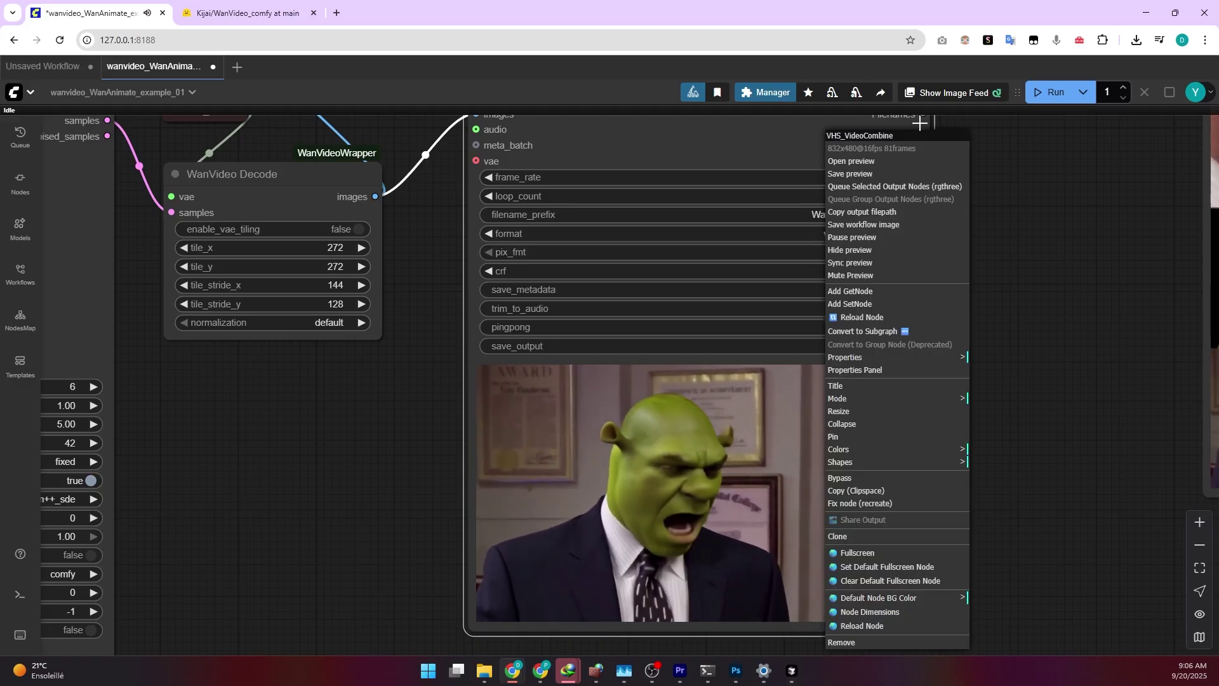
{"action": "left_click", "coordinate": [851, 173]}
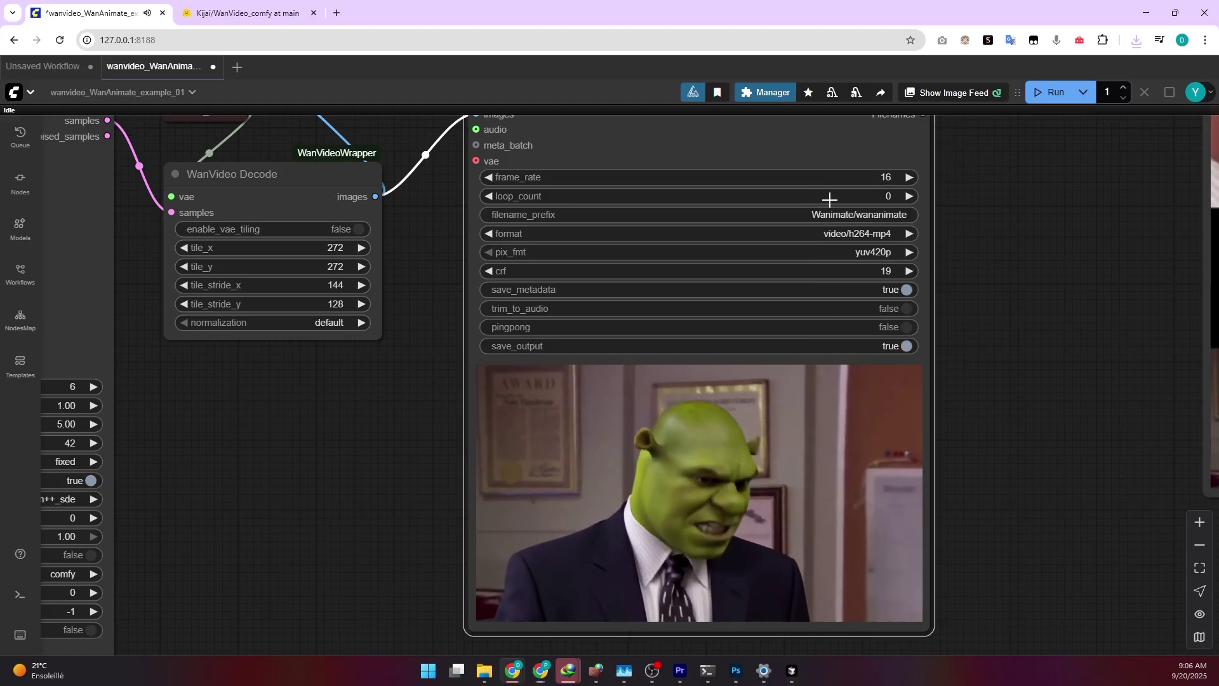